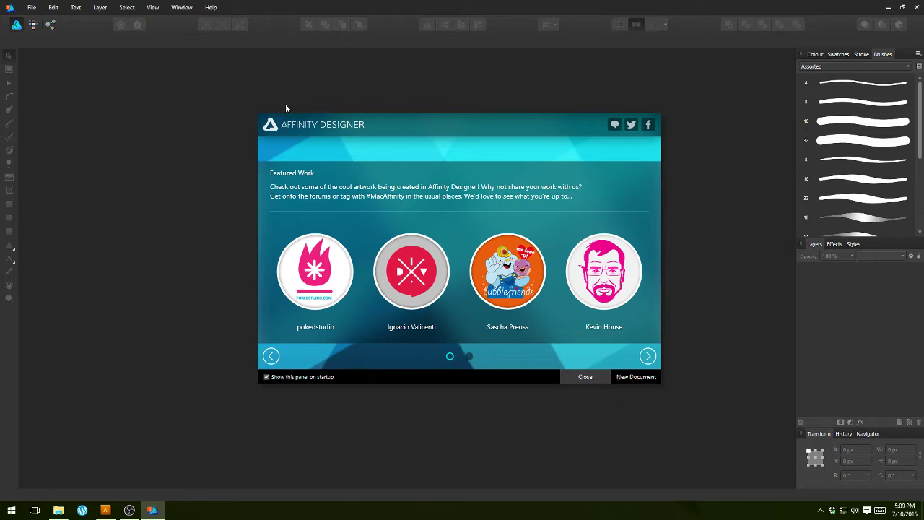
# Create an Untitled portrait Letter (ANSI A) print document in inches
pyautogui.click(653, 375)
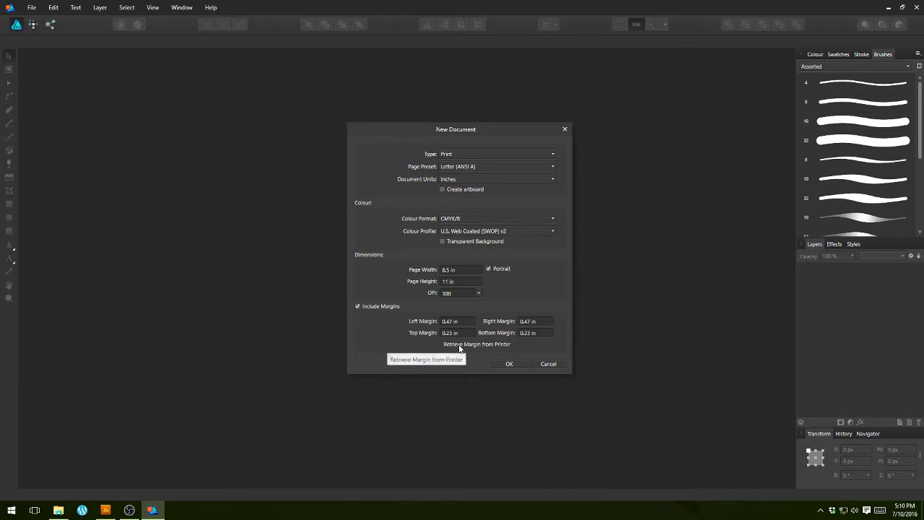
pyautogui.click(510, 364)
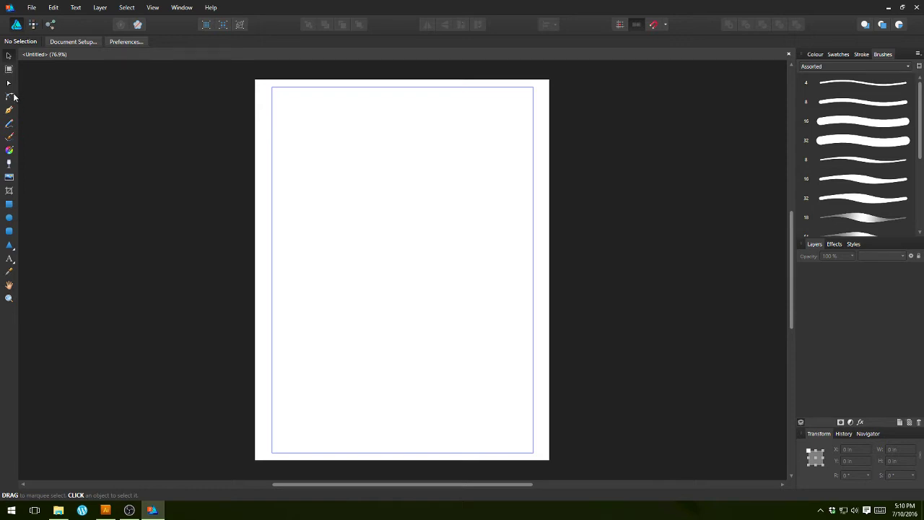
# Draw a square star with 16 points and a 51% cutout
pyautogui.click(9, 245)
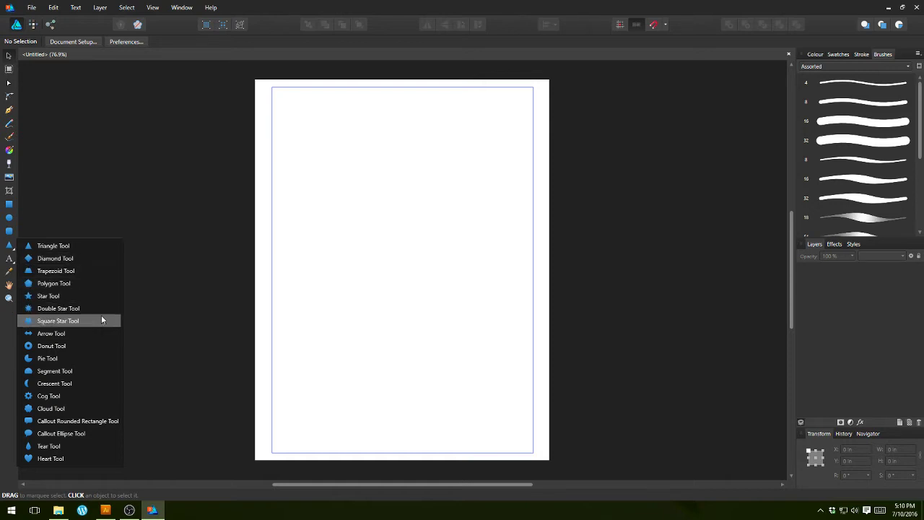
pyautogui.click(64, 321)
pyautogui.moveTo(338, 193); pyautogui.dragTo(478, 331)
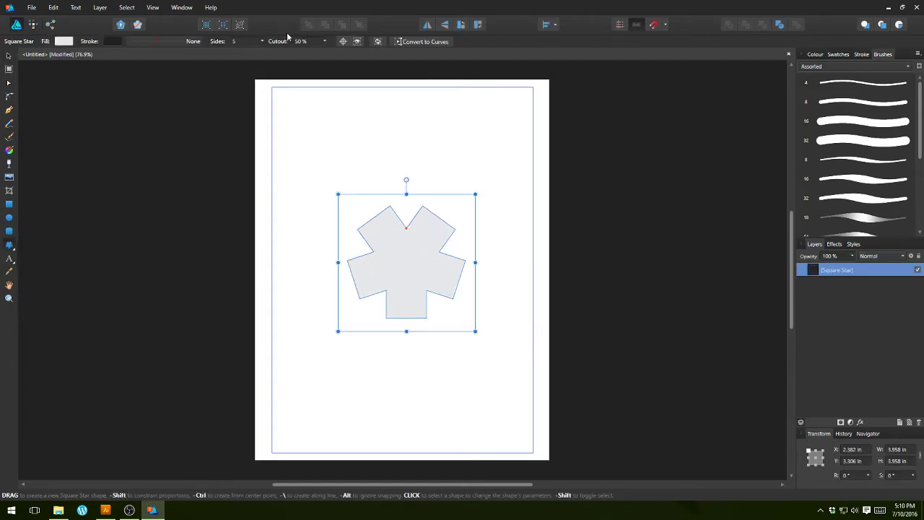
pyautogui.click(262, 44)
pyautogui.moveTo(195, 52); pyautogui.dragTo(209, 55)
pyautogui.click(325, 41)
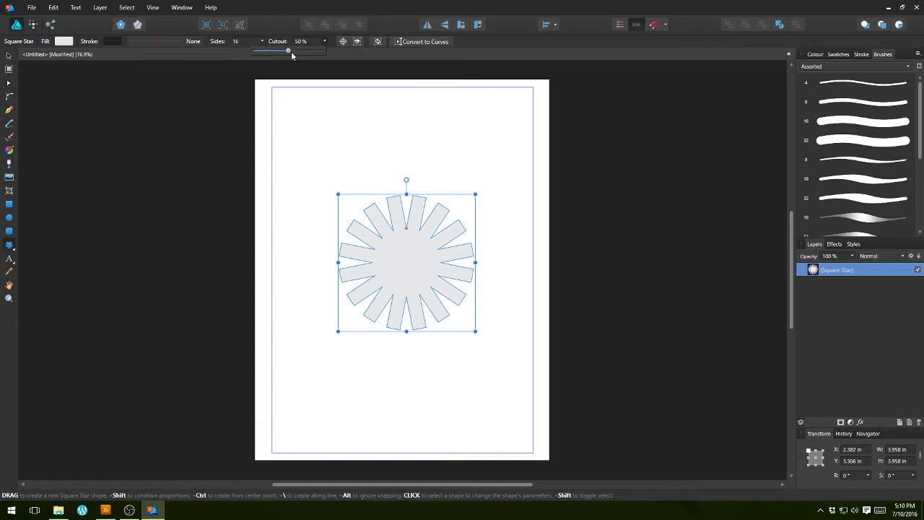
pyautogui.moveTo(288, 51)
pyautogui.mouseDown()
pyautogui.moveTo(305, 52)
pyautogui.moveTo(291, 55)
pyautogui.mouseUp()
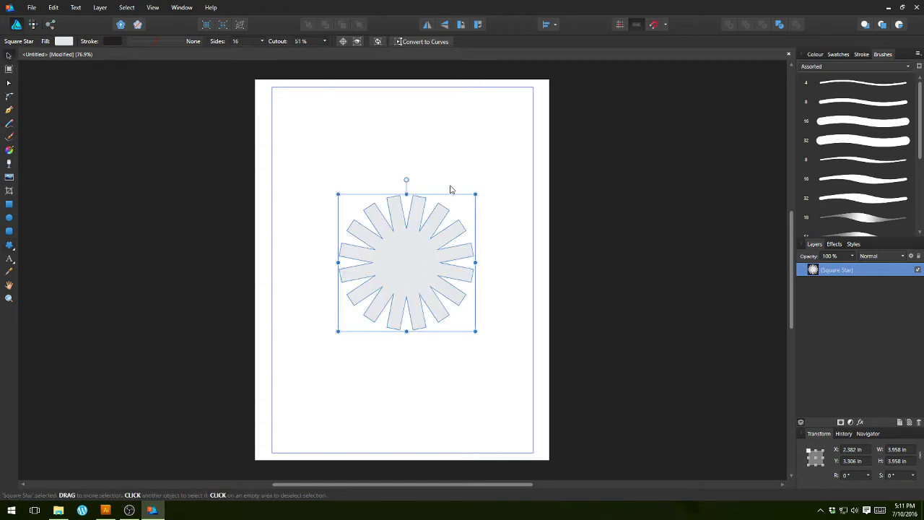
# Enlarge the star to about 5.6 × 5.4 in and move it to the page top
pyautogui.moveTo(475, 193); pyautogui.dragTo(536, 137)
pyautogui.moveTo(383, 246); pyautogui.dragTo(343, 196)
pyautogui.click(12, 247)
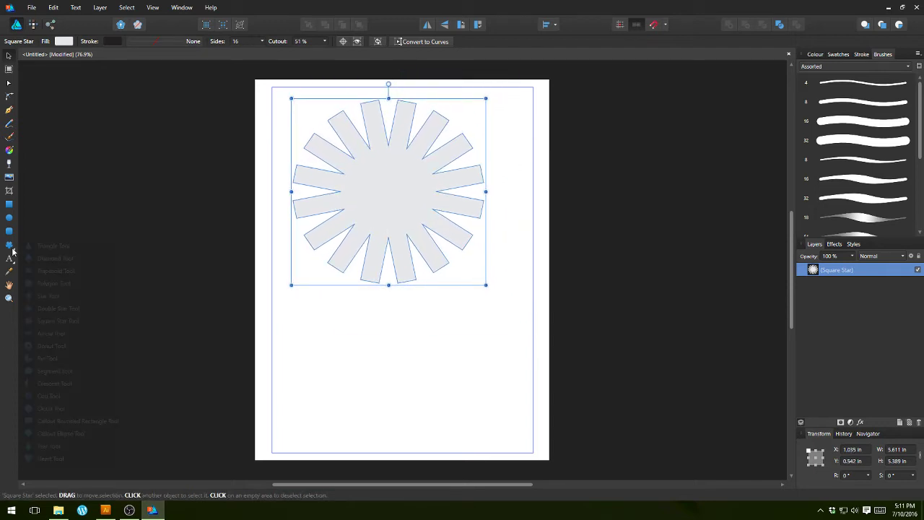
# Draw a semicircular segment and place it over the star's lower half
pyautogui.click(56, 370)
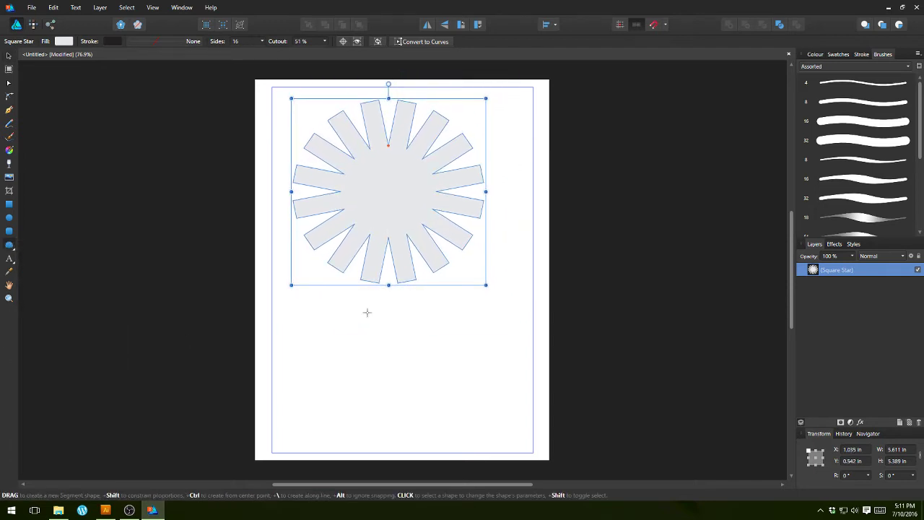
pyautogui.moveTo(367, 310); pyautogui.dragTo(480, 415)
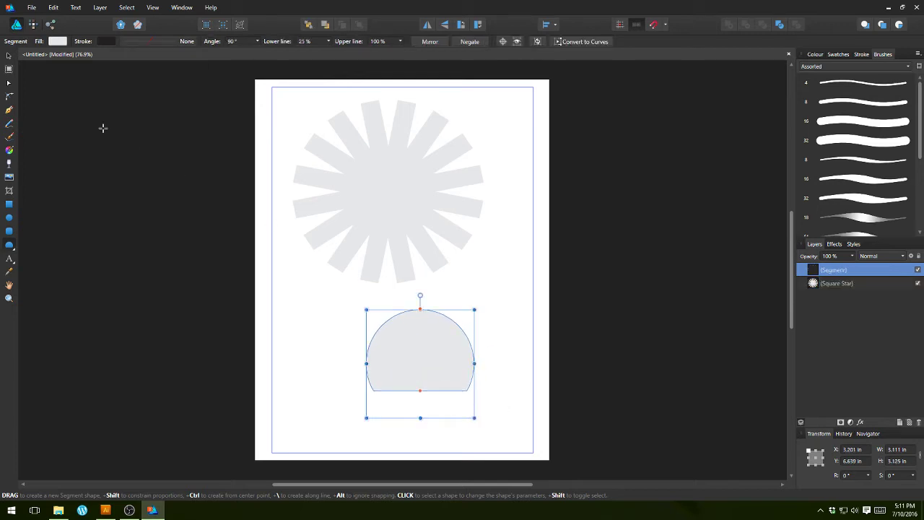
pyautogui.click(9, 55)
pyautogui.moveTo(429, 346); pyautogui.dragTo(398, 260)
# Subtract the segment from the star and widen the arch to about 6.7 × 5 in
pyautogui.click(454, 315)
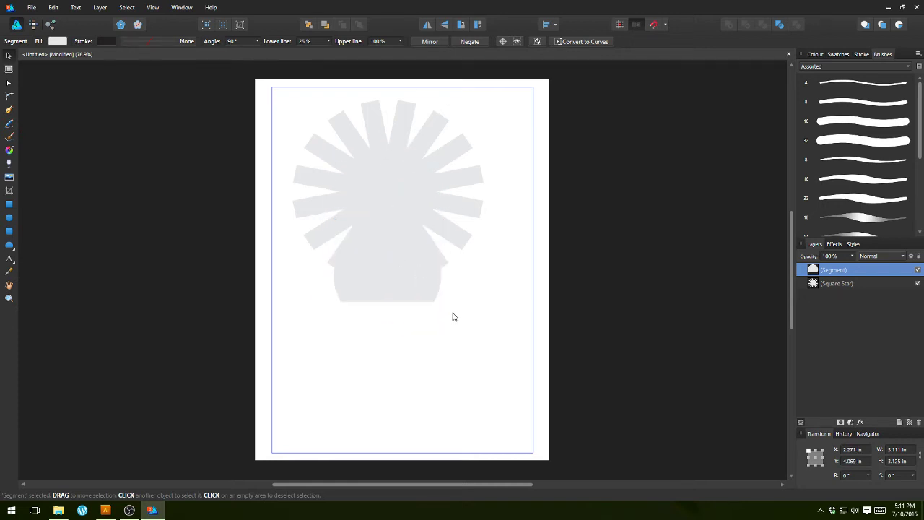
pyautogui.moveTo(506, 309); pyautogui.dragTo(271, 83)
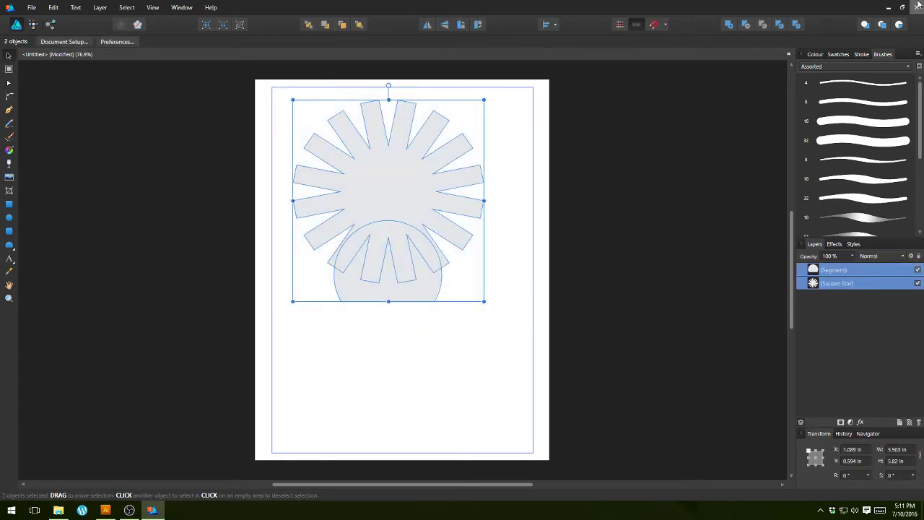
pyautogui.click(747, 26)
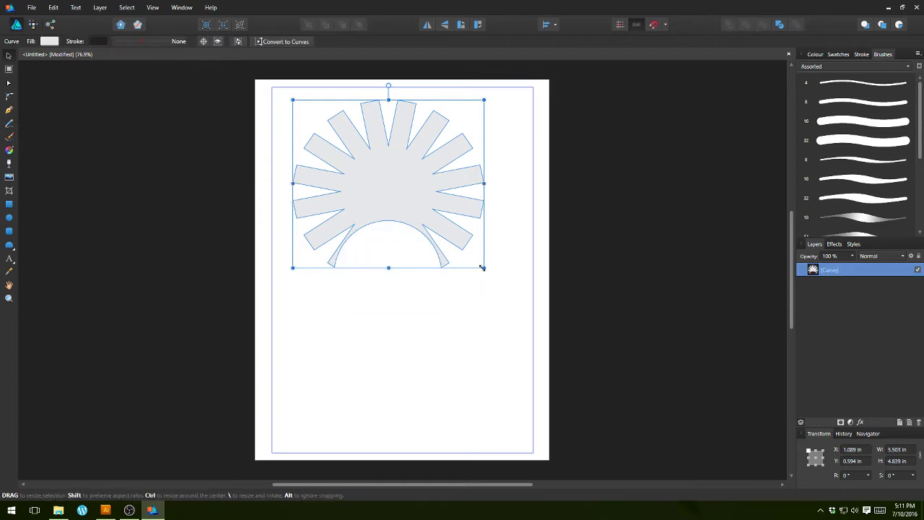
pyautogui.moveTo(485, 270); pyautogui.dragTo(521, 275)
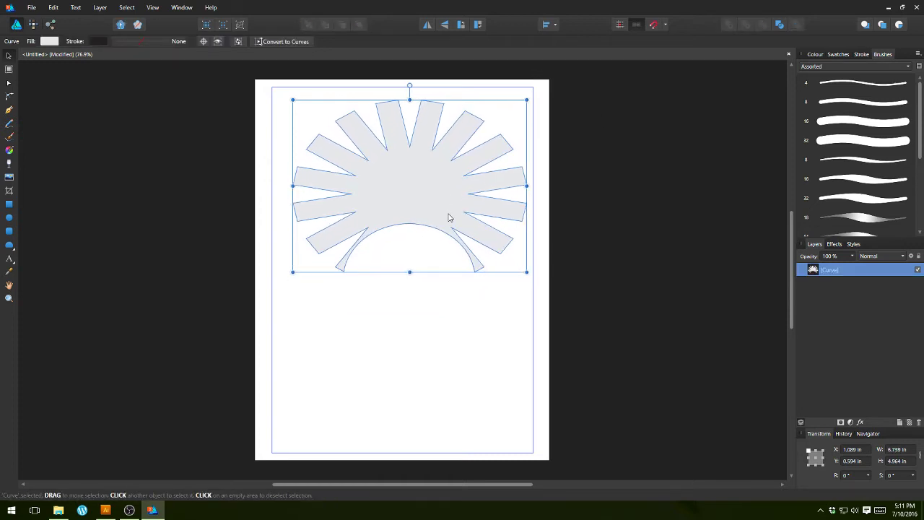
pyautogui.click(417, 299)
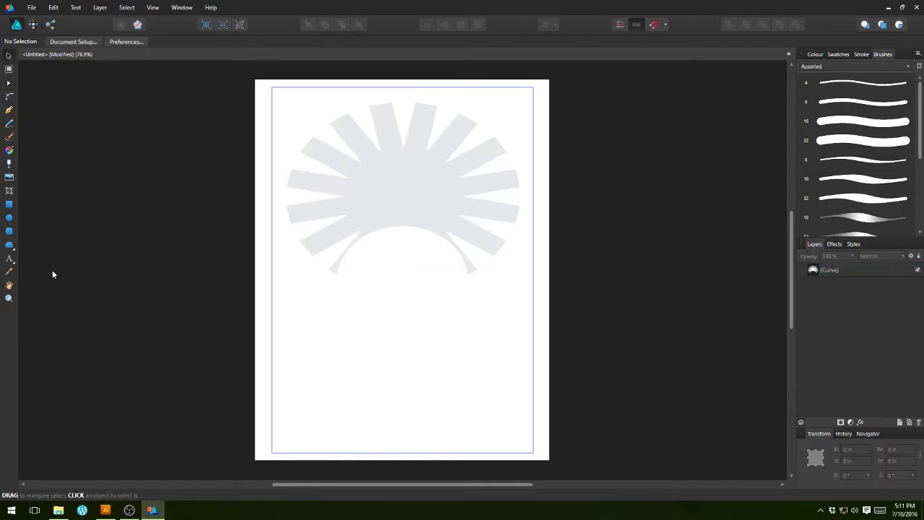
# Draw a 3.4-in heart at the lower left of the page
pyautogui.click(9, 245)
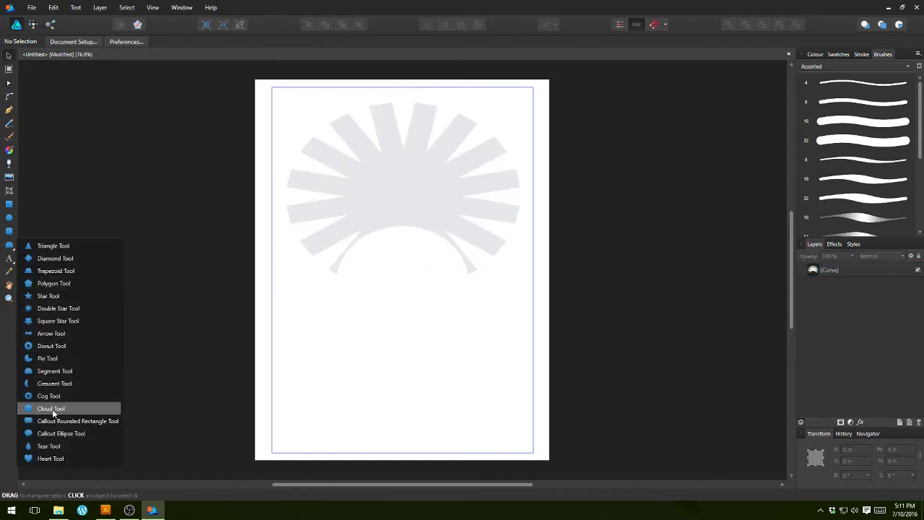
pyautogui.click(47, 458)
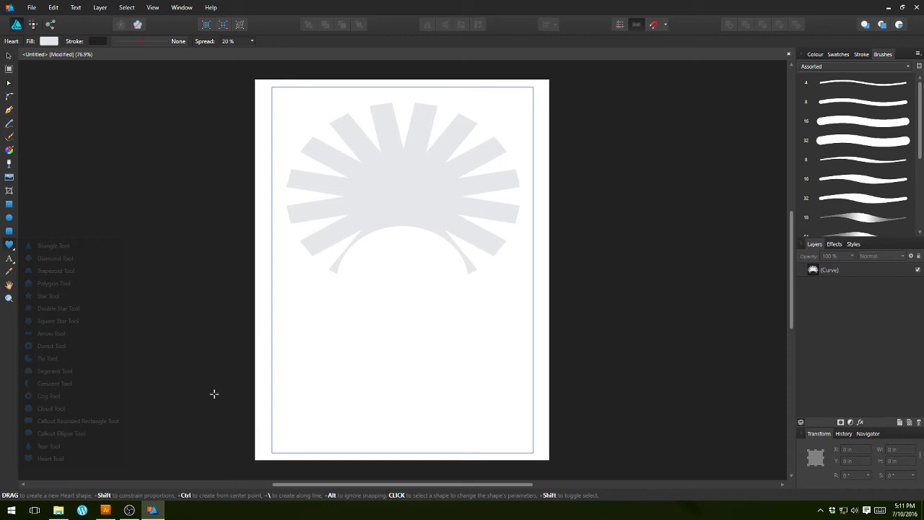
pyautogui.moveTo(367, 297); pyautogui.dragTo(487, 411)
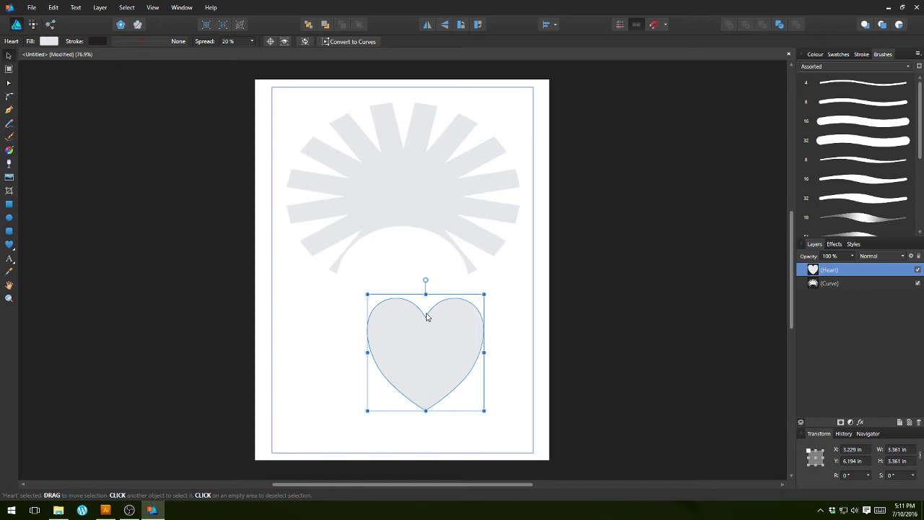
pyautogui.moveTo(402, 359); pyautogui.dragTo(366, 280)
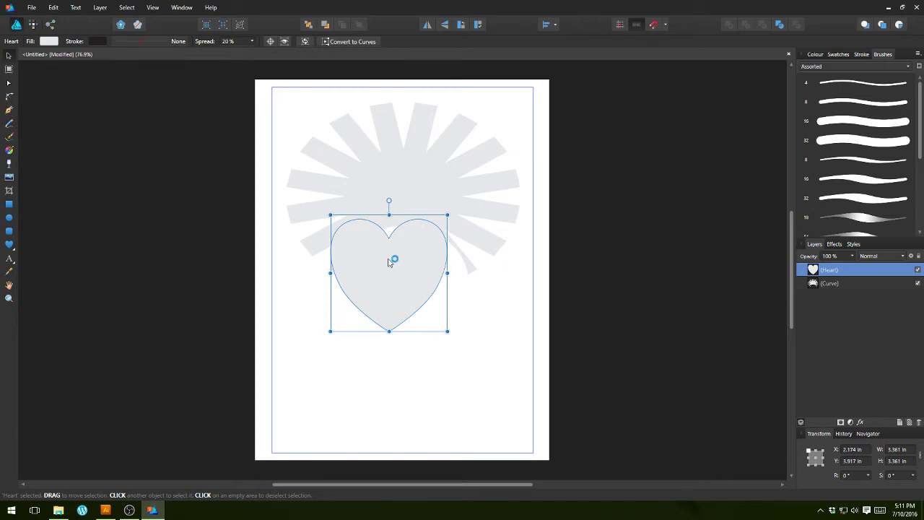
pyautogui.moveTo(388, 262); pyautogui.dragTo(332, 335)
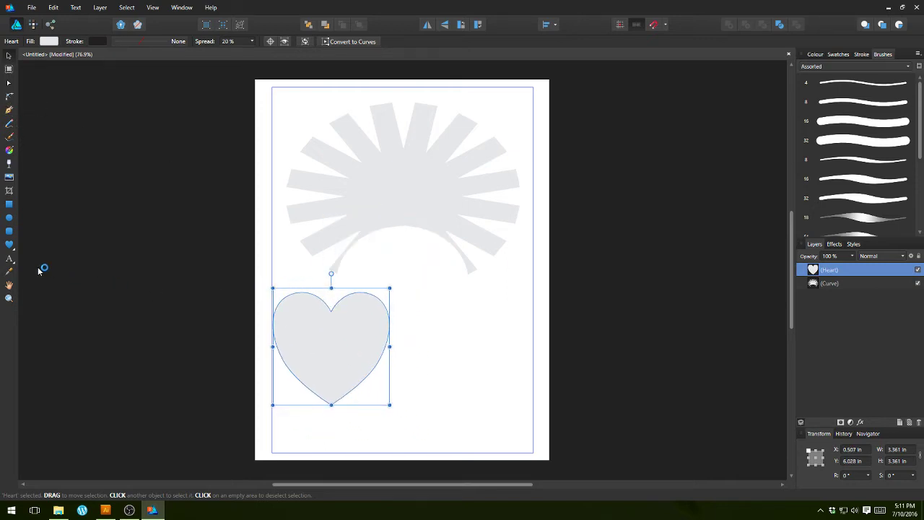
# Draw a teardrop beside the heart, about 2.5 × 4.5 in
pyautogui.click(10, 247)
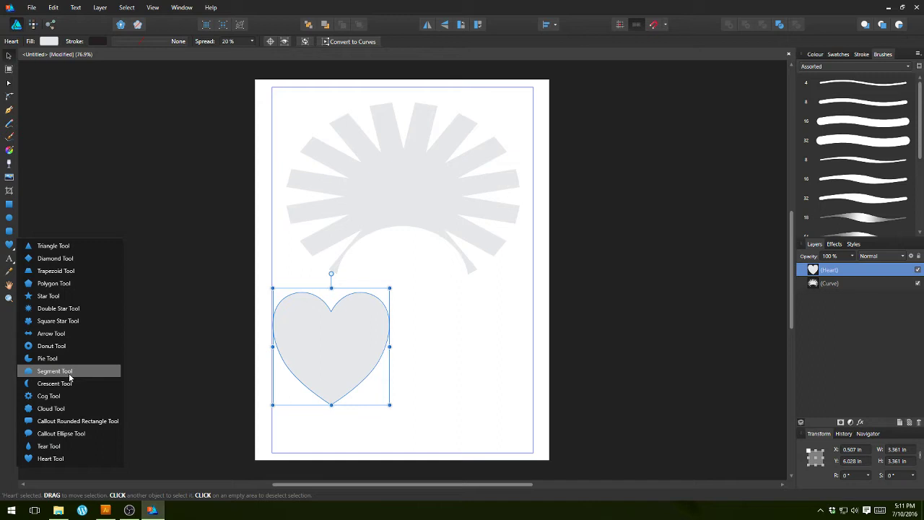
pyautogui.click(48, 446)
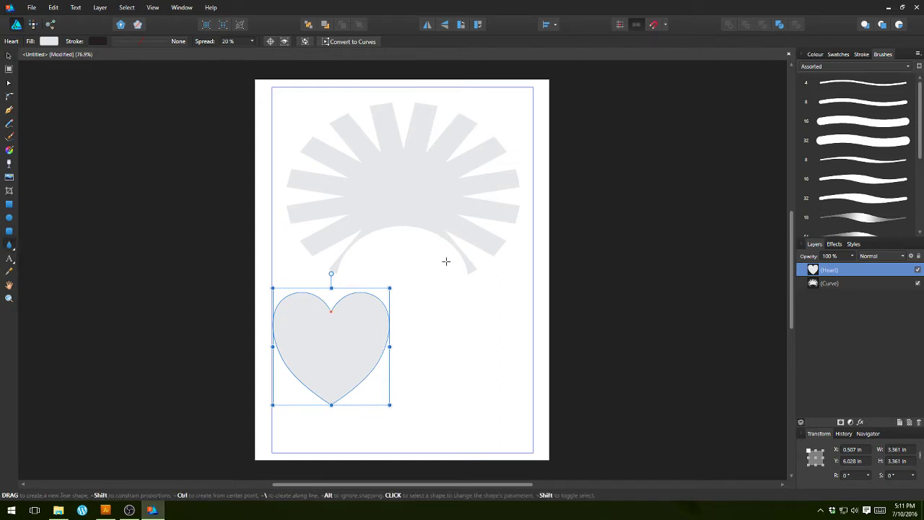
pyautogui.moveTo(446, 261); pyautogui.dragTo(532, 402)
pyautogui.click(9, 56)
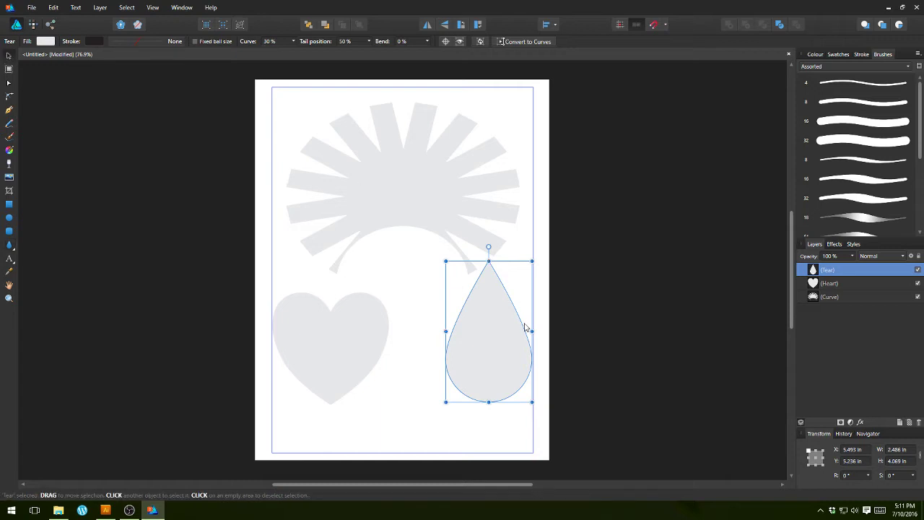
pyautogui.moveTo(502, 368); pyautogui.dragTo(456, 358)
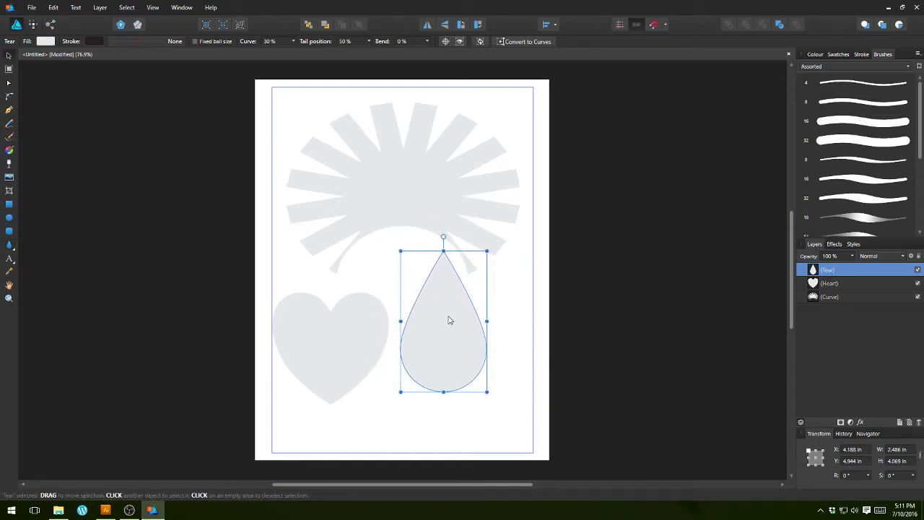
pyautogui.moveTo(443, 251); pyautogui.dragTo(444, 248)
# Round the tips of the sunburst's top rays with the Corner tool
pyautogui.click(517, 289)
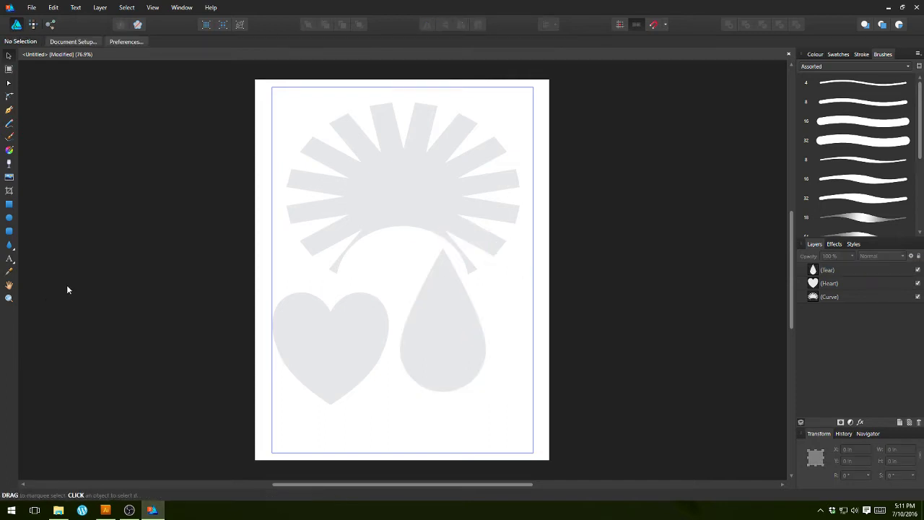
pyautogui.click(11, 248)
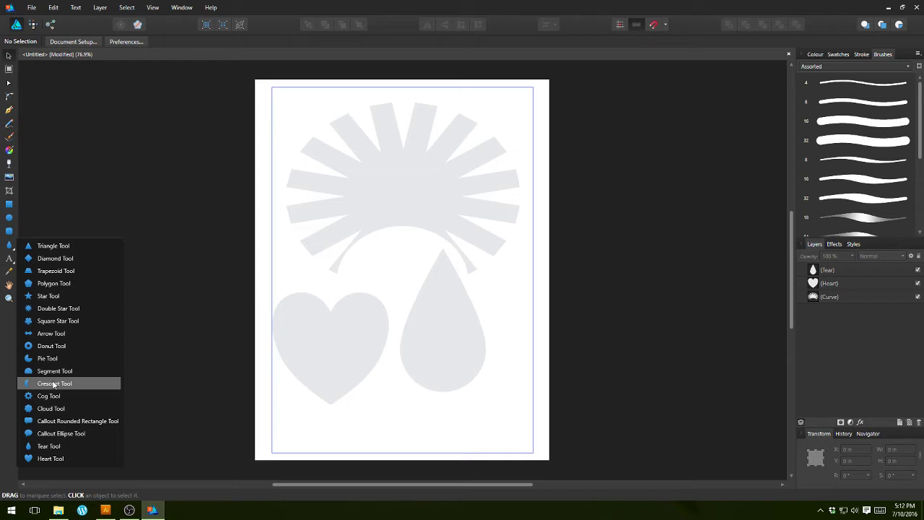
pyautogui.click(68, 370)
pyautogui.click(9, 96)
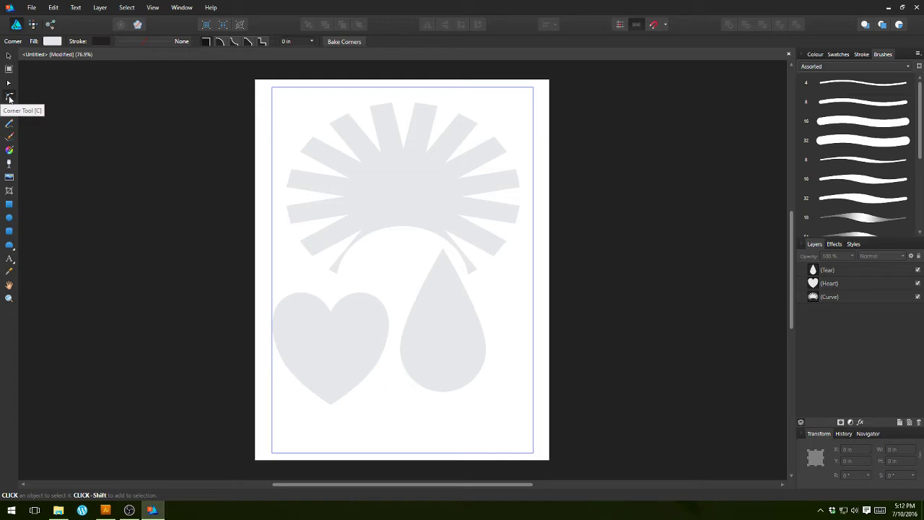
pyautogui.click(347, 119)
pyautogui.moveTo(347, 114); pyautogui.dragTo(373, 139)
pyautogui.moveTo(392, 104); pyautogui.dragTo(407, 118)
# Round the corners at both ends of the sunburst's inner arc
pyautogui.click(371, 109)
pyautogui.click(403, 148)
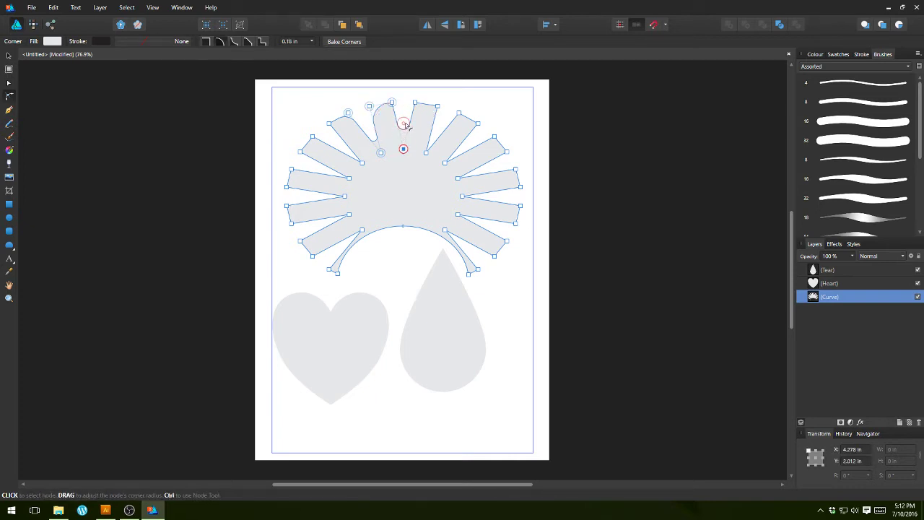
pyautogui.click(337, 274)
pyautogui.moveTo(337, 274)
pyautogui.mouseDown()
pyautogui.moveTo(330, 260)
pyautogui.moveTo(337, 266)
pyautogui.mouseUp()
pyautogui.click(433, 205)
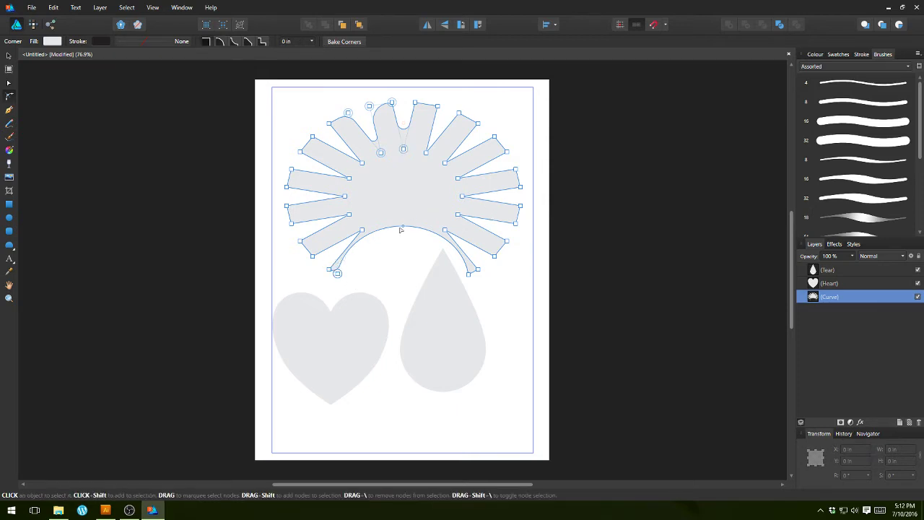
pyautogui.click(445, 230)
pyautogui.moveTo(445, 230); pyautogui.dragTo(469, 249)
pyautogui.click(586, 234)
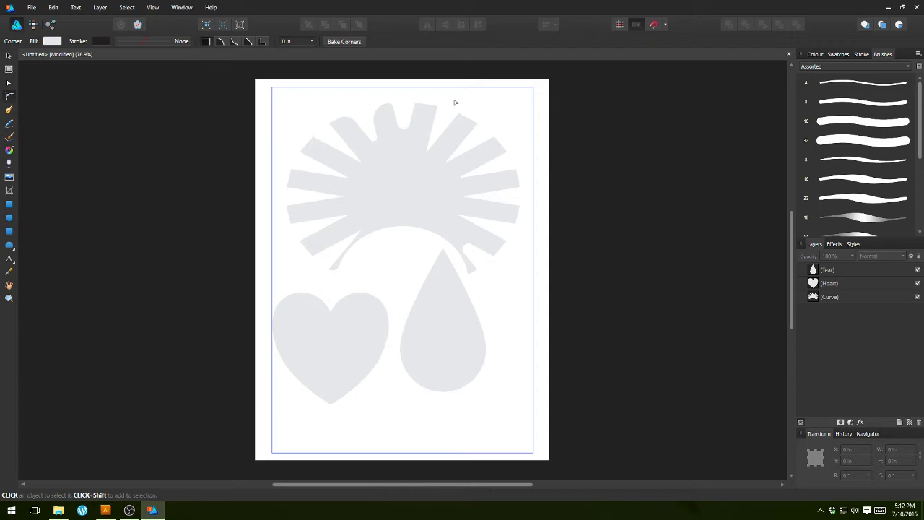
# Create an artistic text object reading HELLO
pyautogui.click(11, 56)
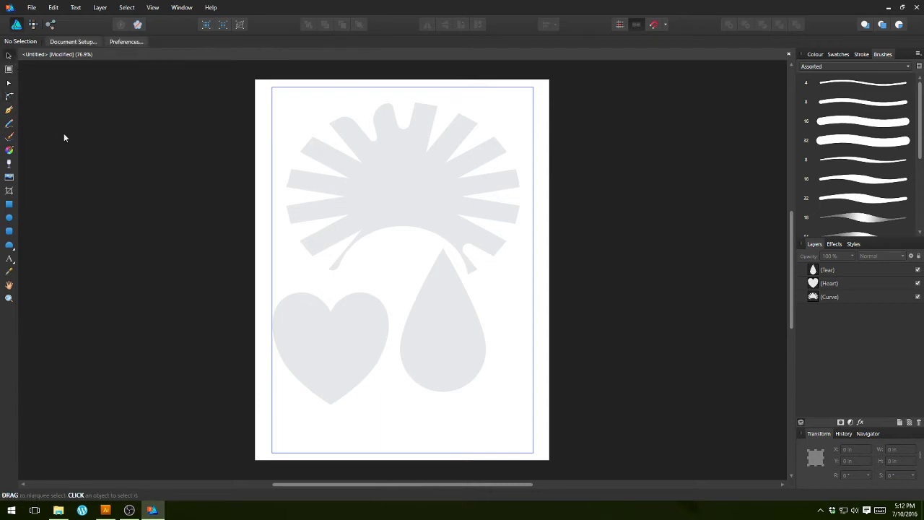
pyautogui.click(8, 258)
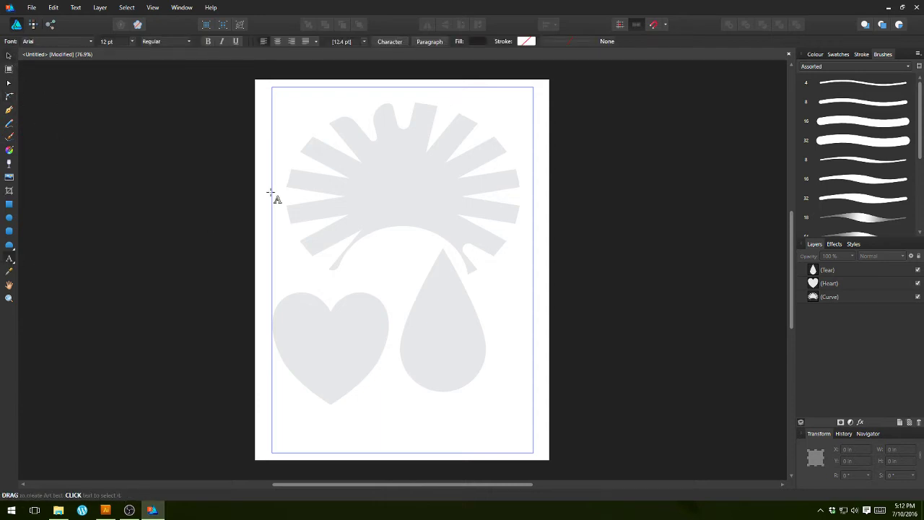
pyautogui.click(399, 255)
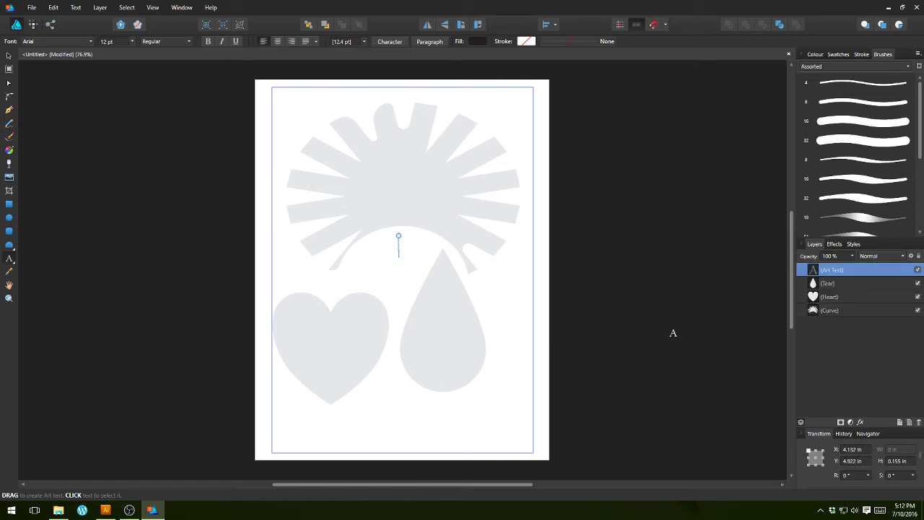
pyautogui.write('HELLO')
pyautogui.press('Escape')
# Enlarge HELLO to about 116 pt and move it onto the sunburst
pyautogui.click(8, 58)
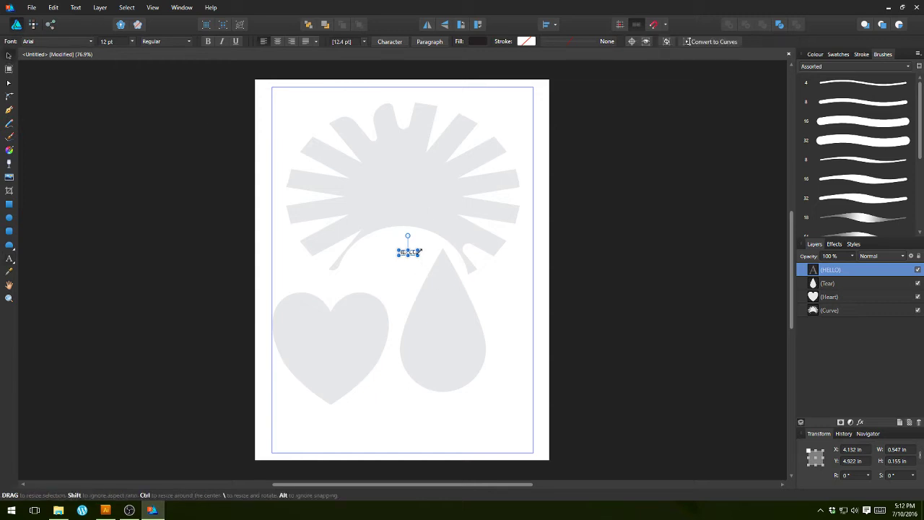
pyautogui.moveTo(419, 255); pyautogui.dragTo(581, 303)
pyautogui.moveTo(490, 270); pyautogui.dragTo(387, 196)
# Set HELLO in Enjoy the Ride and enlarge it to 164.2 pt, centred over the sunburst
pyautogui.click(91, 41)
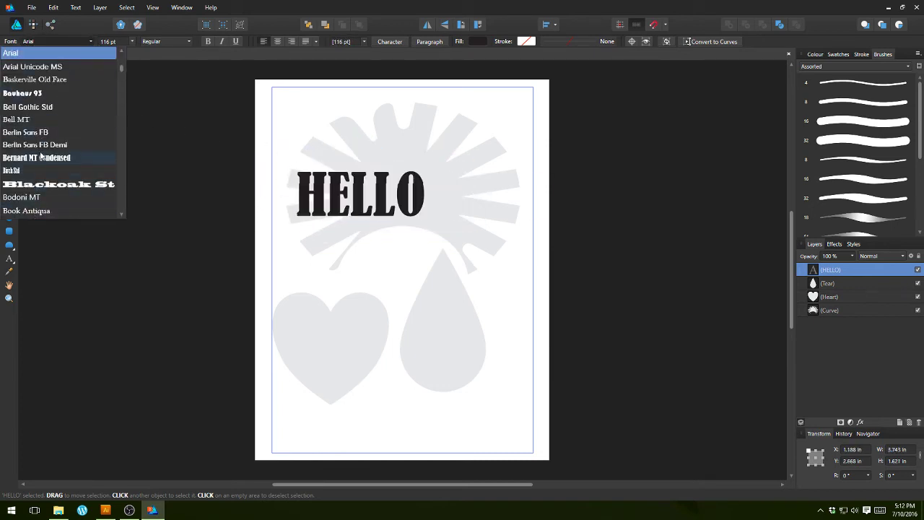
pyautogui.scroll(-10, 41, 155)
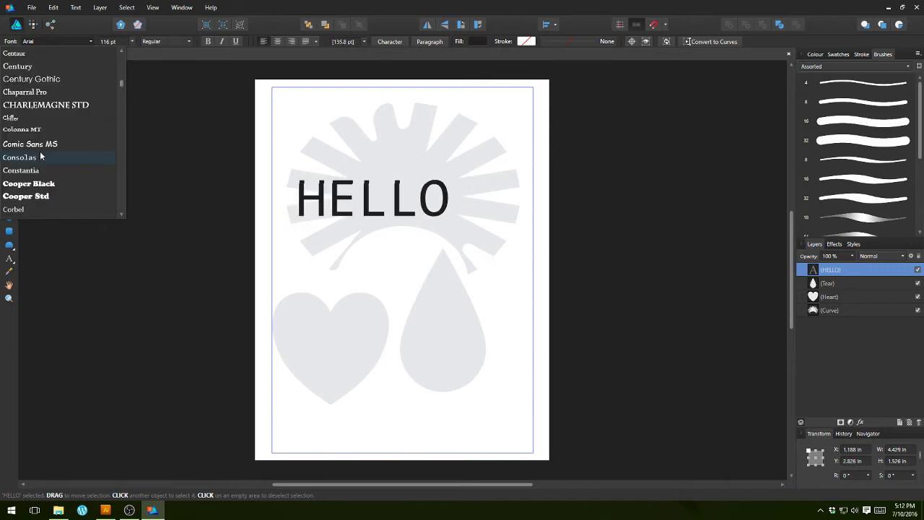
pyautogui.scroll(-3, 39, 151)
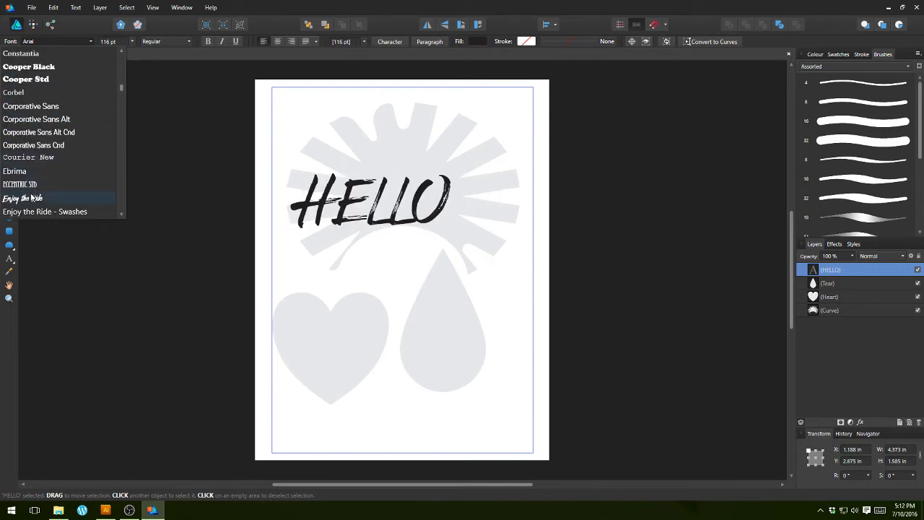
pyautogui.click(23, 199)
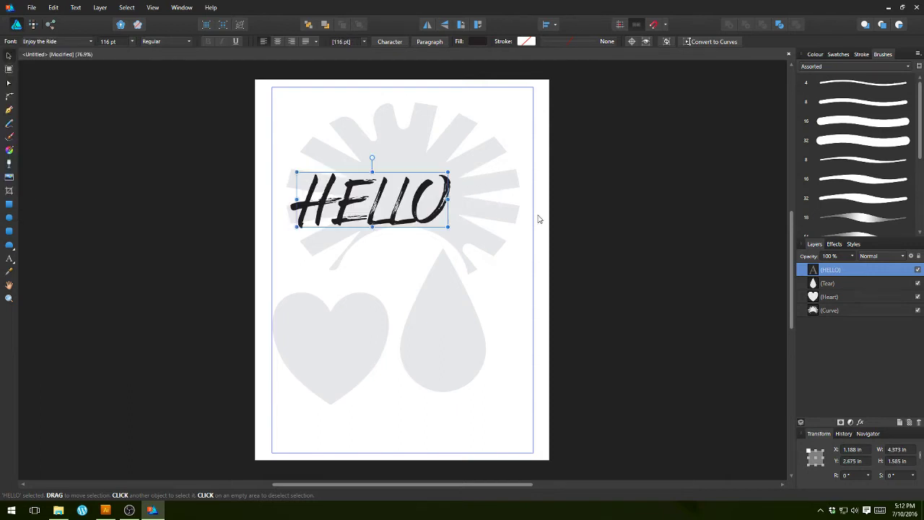
pyautogui.moveTo(451, 232); pyautogui.dragTo(513, 263)
pyautogui.moveTo(456, 196); pyautogui.dragTo(474, 265)
pyautogui.moveTo(470, 224); pyautogui.dragTo(460, 220)
# Shift the teardrop down and to the right
pyautogui.click(417, 367)
pyautogui.moveTo(433, 354); pyautogui.dragTo(458, 391)
pyautogui.click(636, 226)
pyautogui.hotkey('ctrl', 'y')
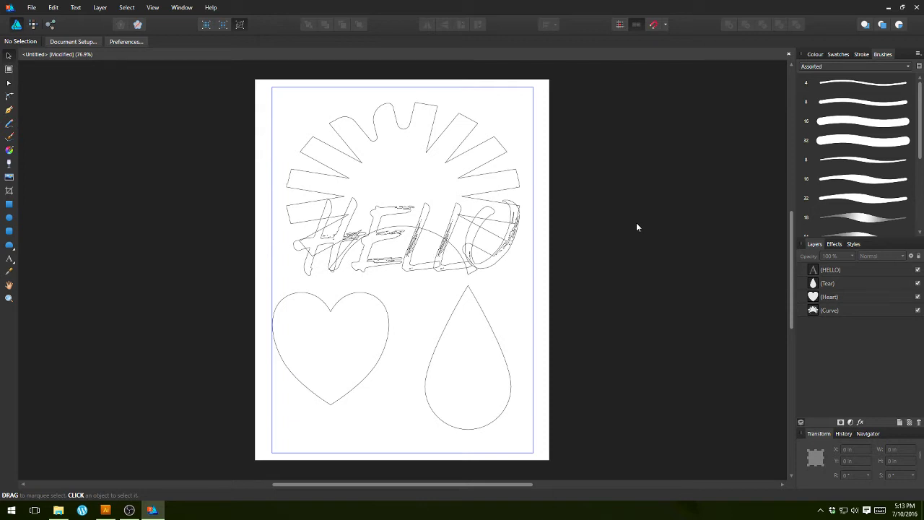
pyautogui.hotkey('ctrl', '-')
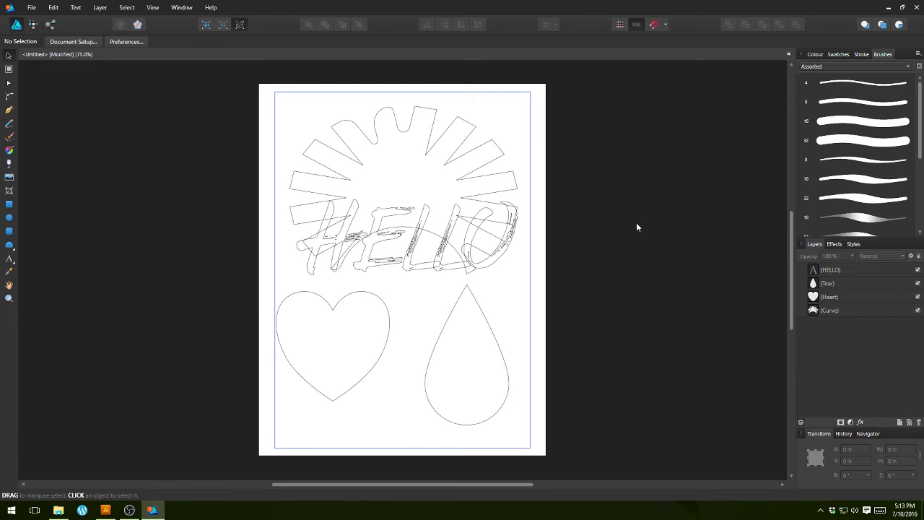
pyautogui.hotkey('ctrl', 'y')
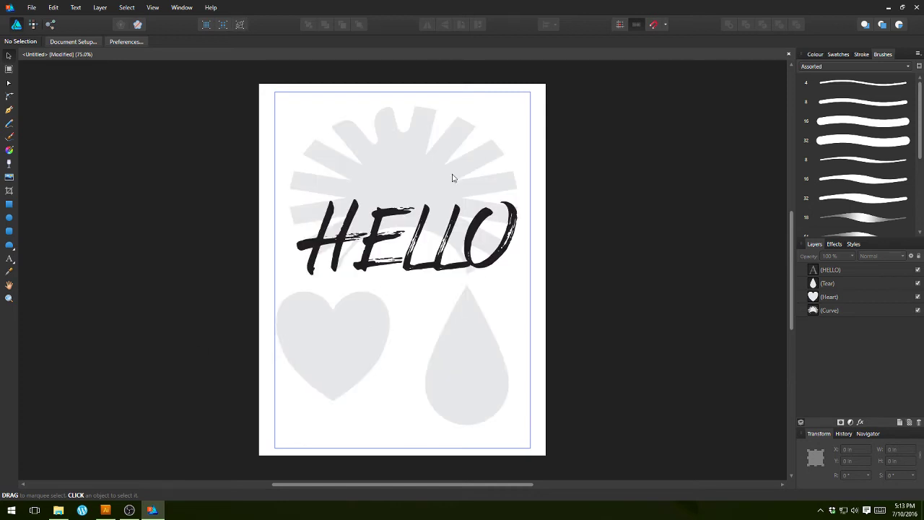
# Fill the sunburst with cyan from the colour swatches
pyautogui.click(362, 171)
pyautogui.keyDown('shift'); pyautogui.click(350, 344); pyautogui.keyUp('shift')
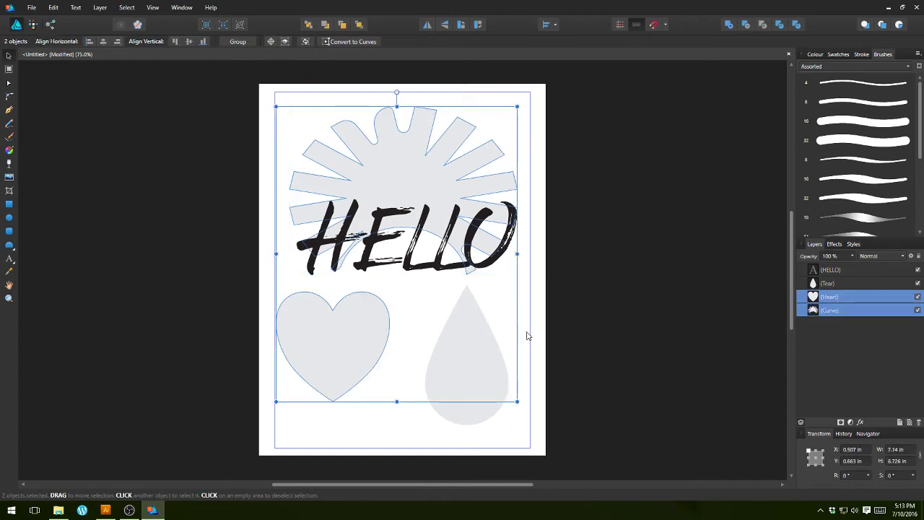
pyautogui.keyDown('shift'); pyautogui.click(468, 367); pyautogui.keyUp('shift')
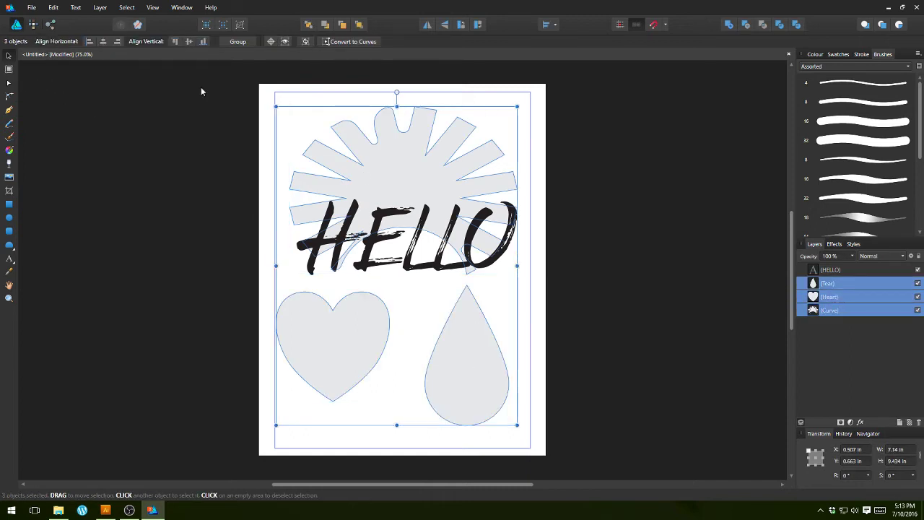
pyautogui.click(648, 147)
pyautogui.click(411, 140)
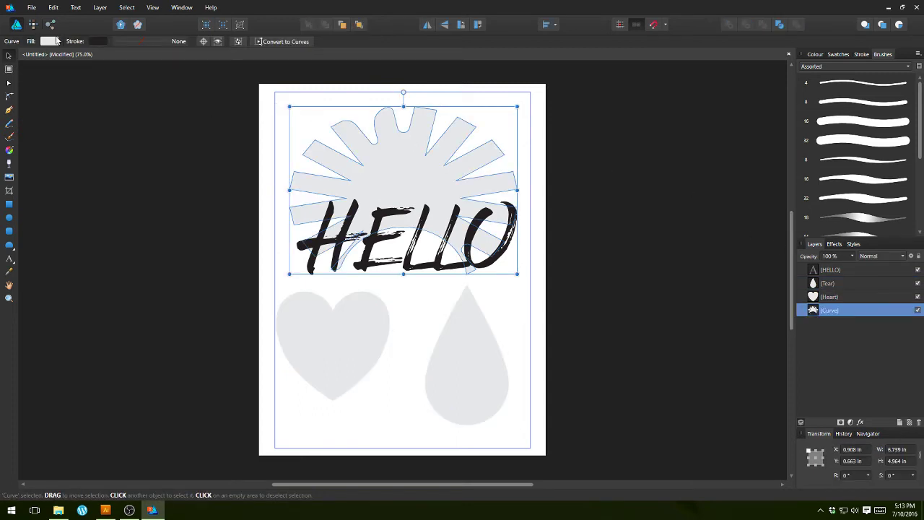
pyautogui.click(49, 41)
pyautogui.click(43, 58)
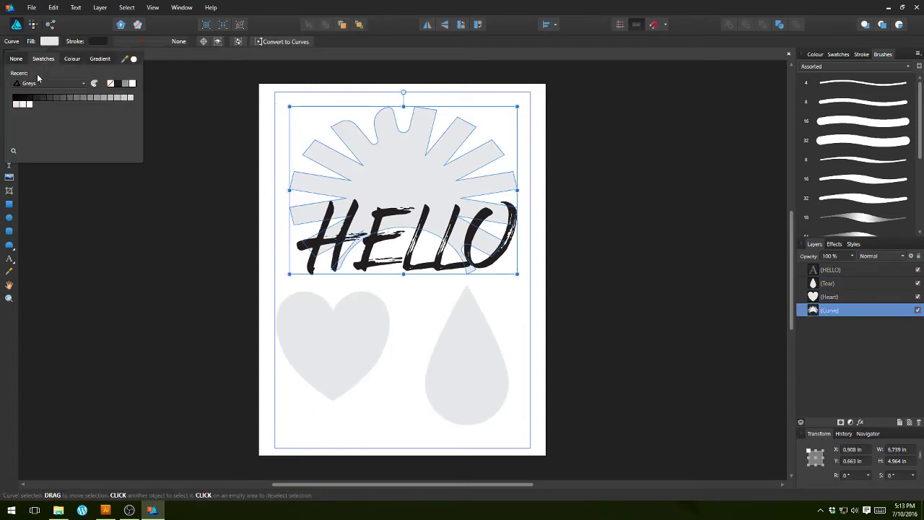
pyautogui.click(35, 84)
pyautogui.click(42, 112)
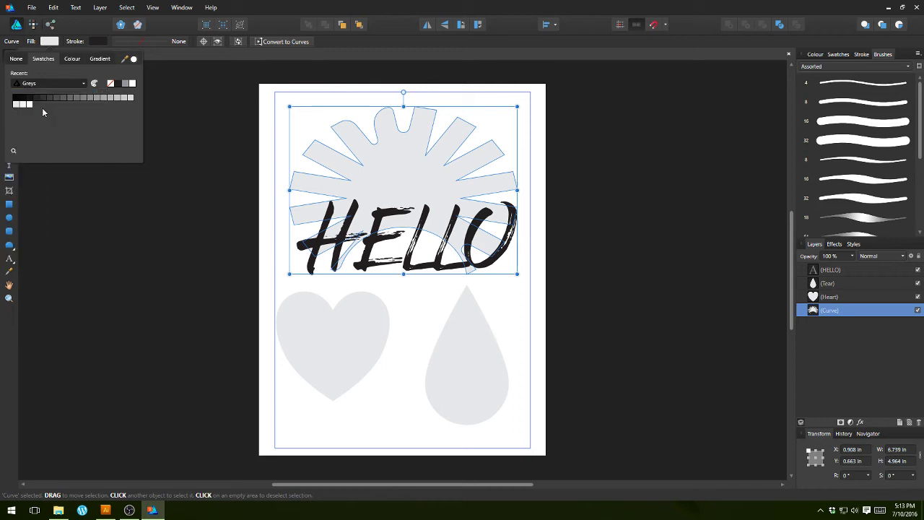
pyautogui.click(80, 102)
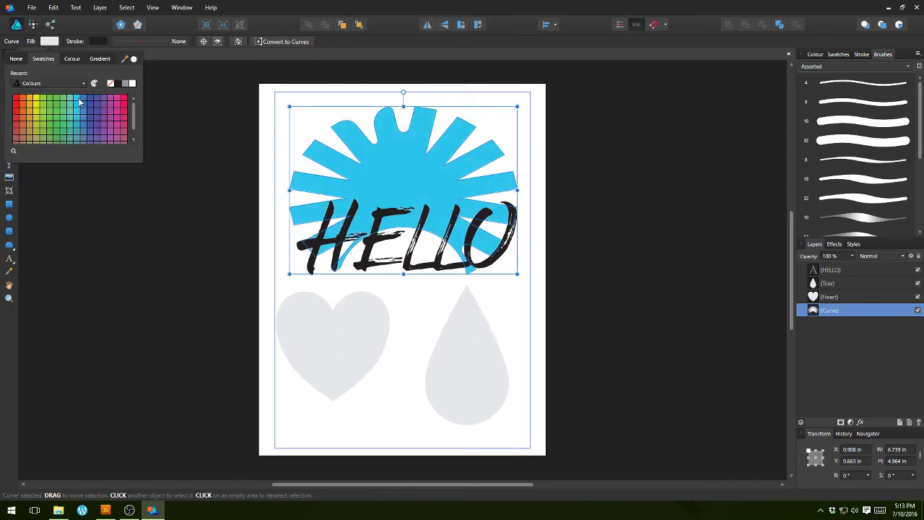
# Fill the heart green from the Colours palette, leaving the teardrop light grey
pyautogui.click(328, 318)
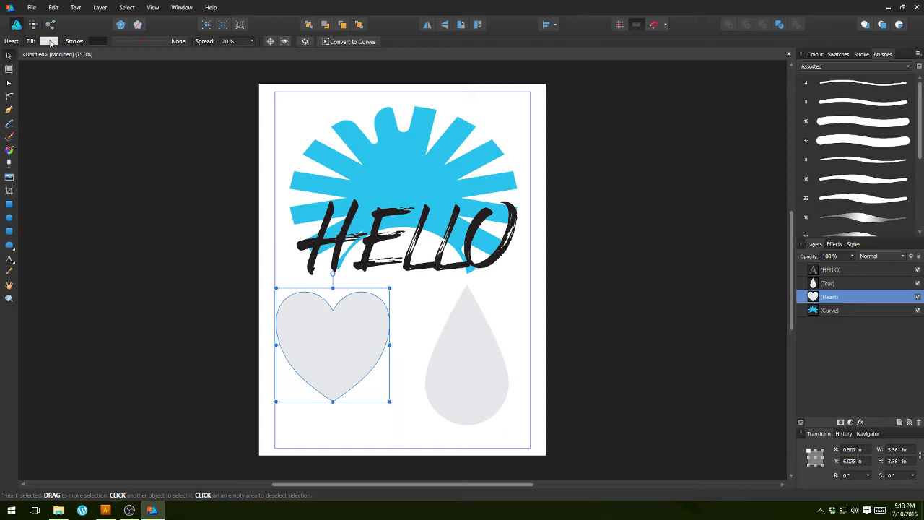
pyautogui.click(50, 42)
pyautogui.click(42, 58)
pyautogui.click(36, 84)
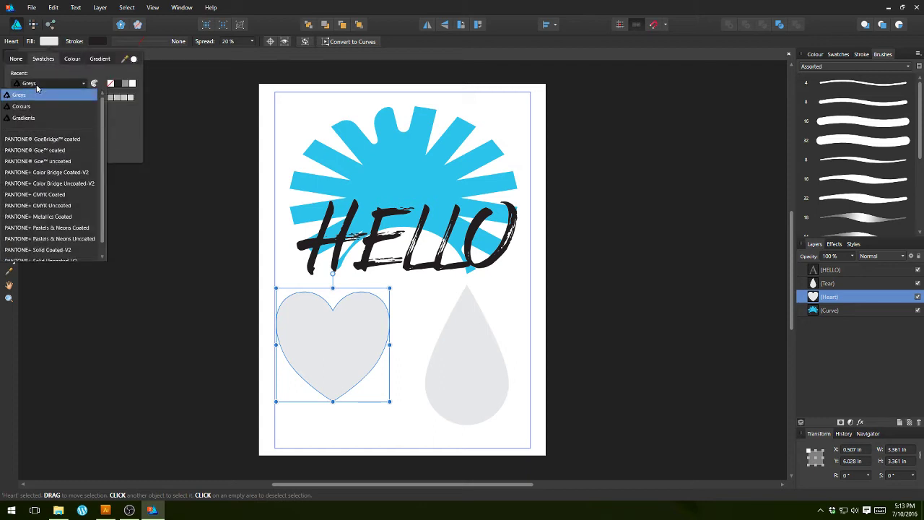
pyautogui.click(27, 95)
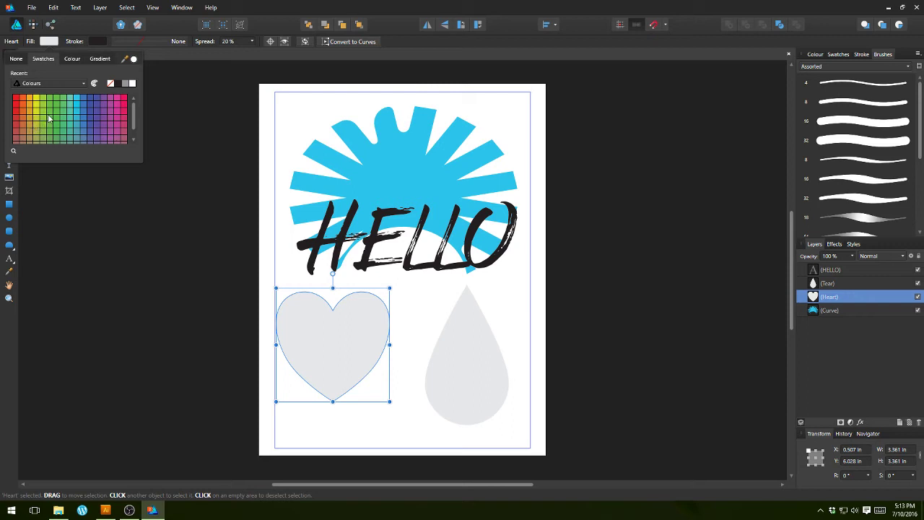
pyautogui.click(48, 125)
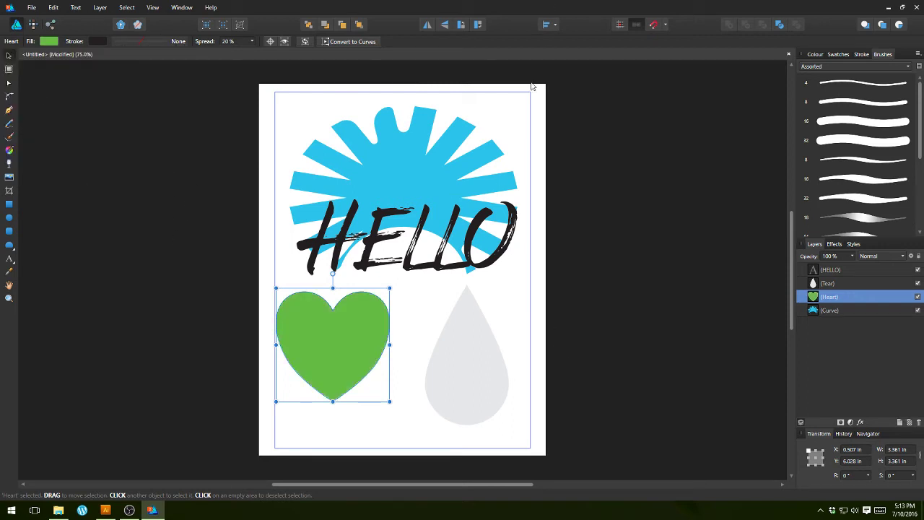
pyautogui.click(568, 118)
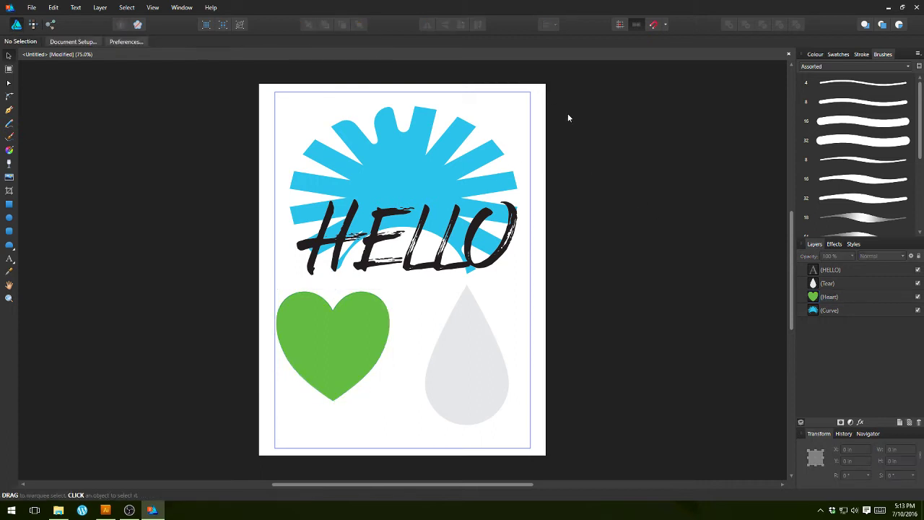
pyautogui.click(476, 362)
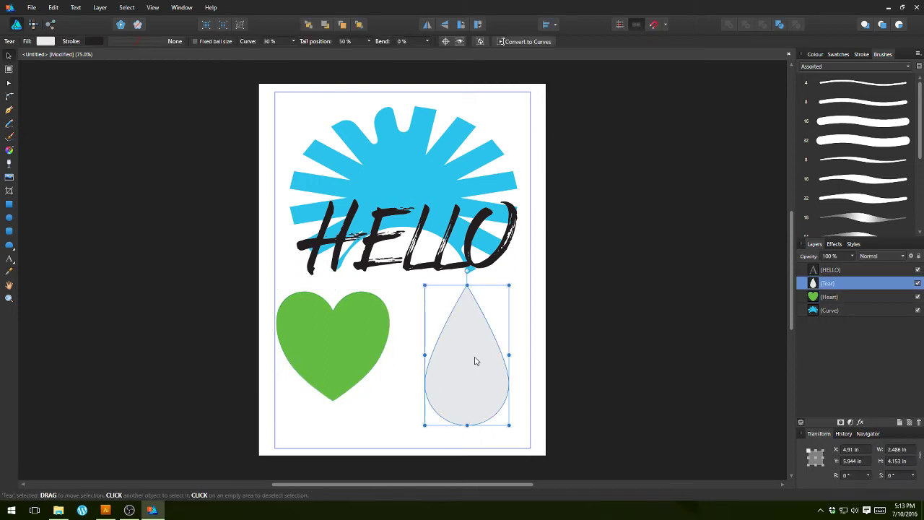
pyautogui.click(597, 250)
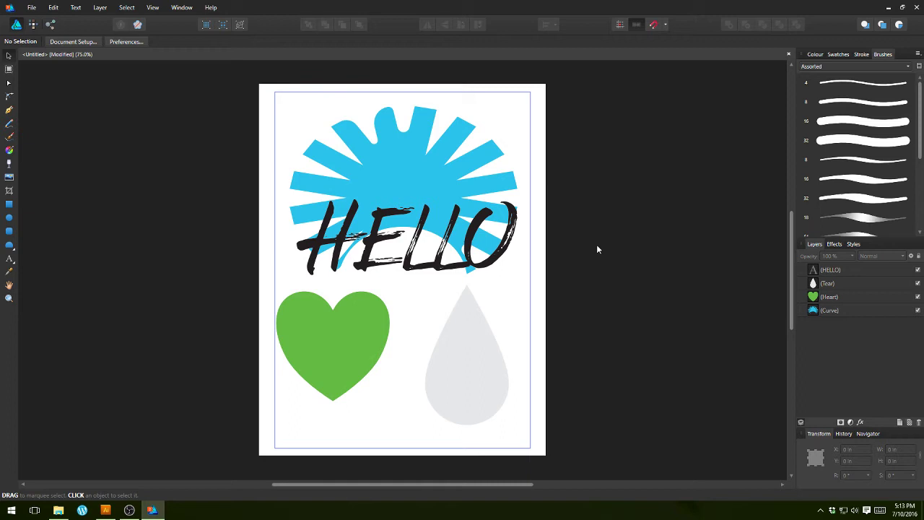
# Set up an EPS export with the EPS (for export) preset at 300 DPI
pyautogui.hotkey('ctrl', 'y')
pyautogui.hotkey('ctrl', 'y')
pyautogui.click(32, 7)
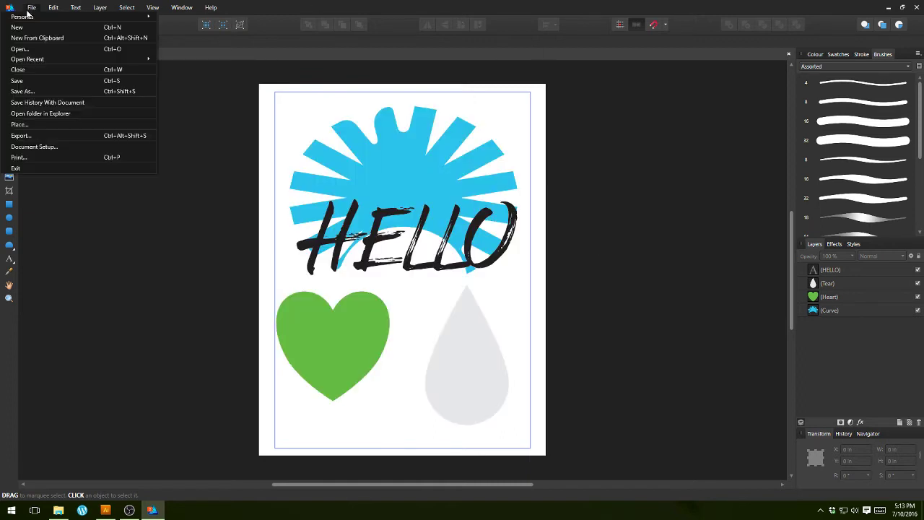
pyautogui.click(51, 136)
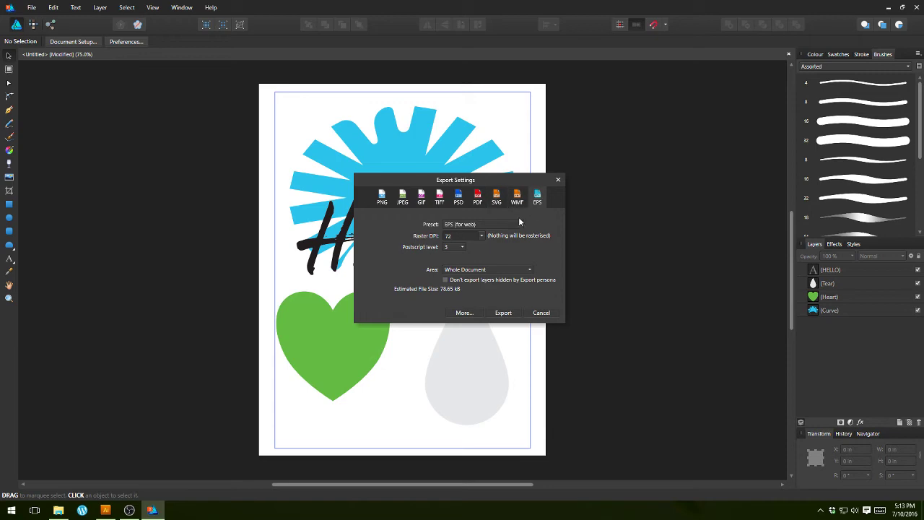
pyautogui.click(516, 221)
pyautogui.click(497, 234)
# Save the EPS export as 'hello'
pyautogui.click(505, 315)
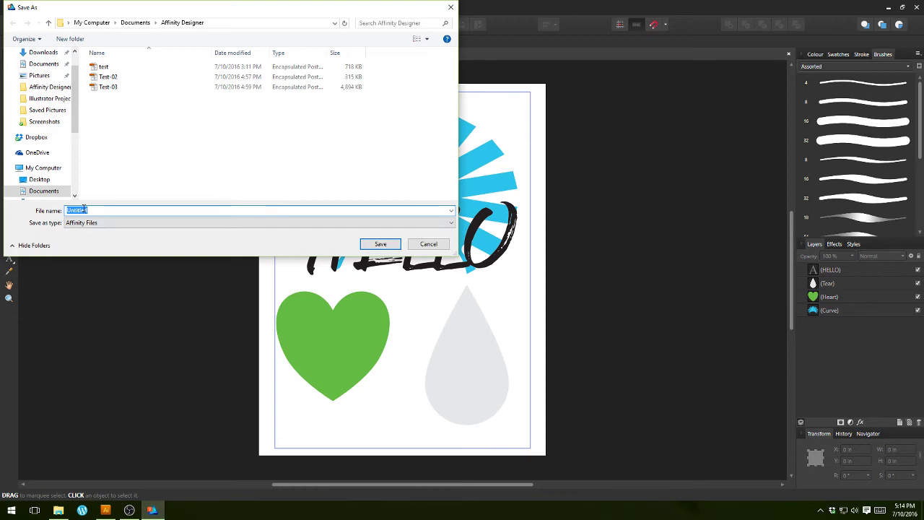
pyautogui.write('hello')
pyautogui.click(376, 245)
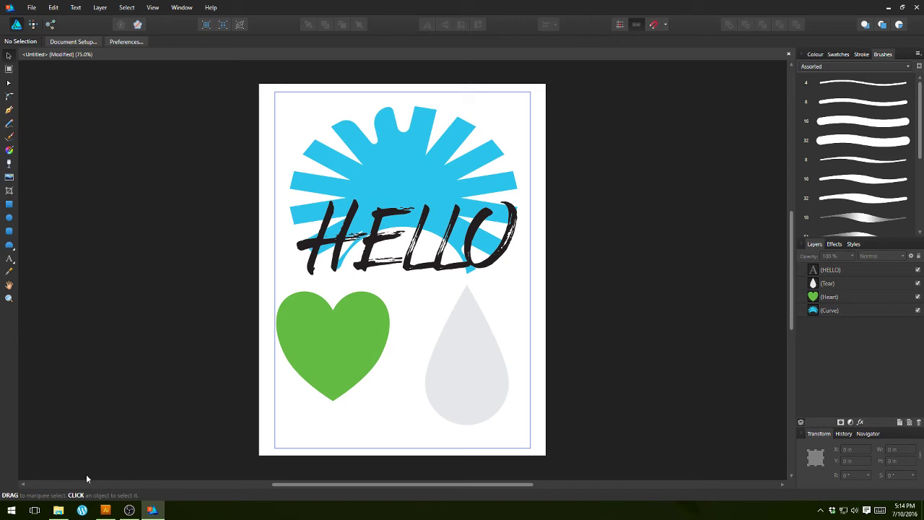
# Open hello.eps in Adobe Illustrator
pyautogui.click(105, 510)
pyautogui.click(30, 9)
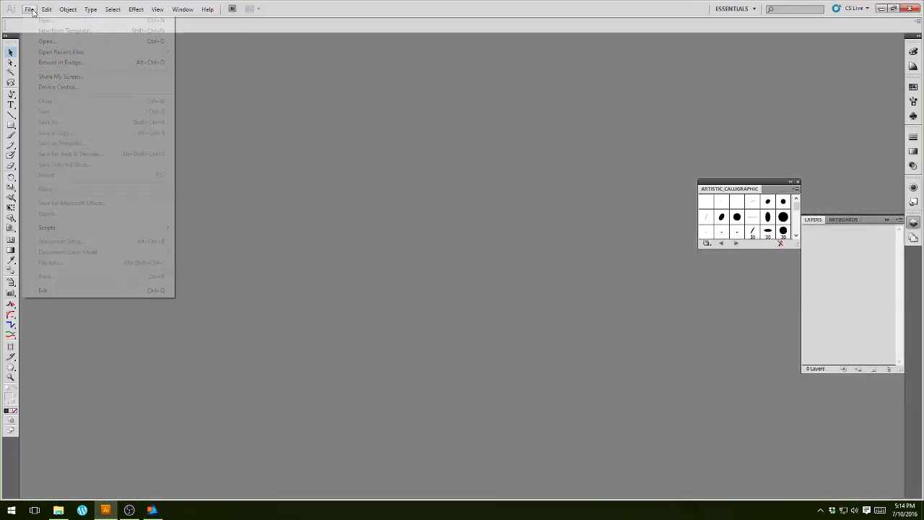
pyautogui.click(41, 43)
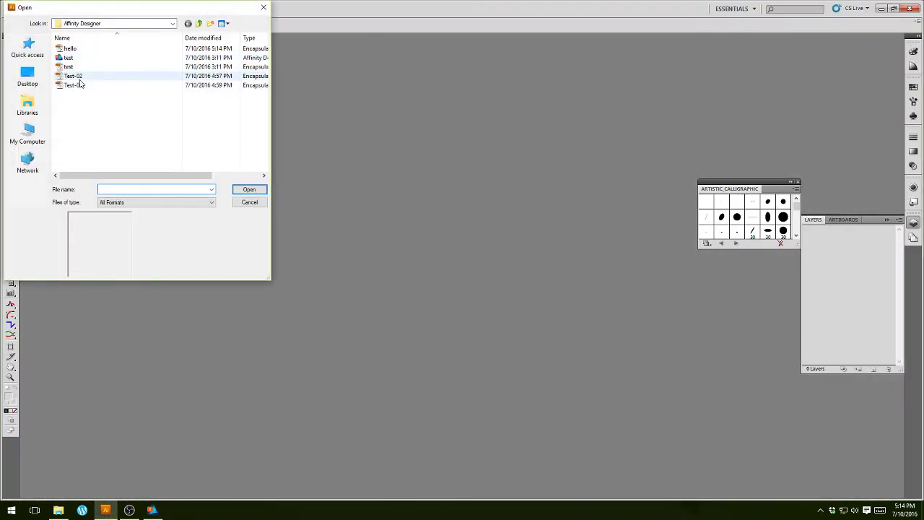
pyautogui.click(72, 48)
pyautogui.click(263, 192)
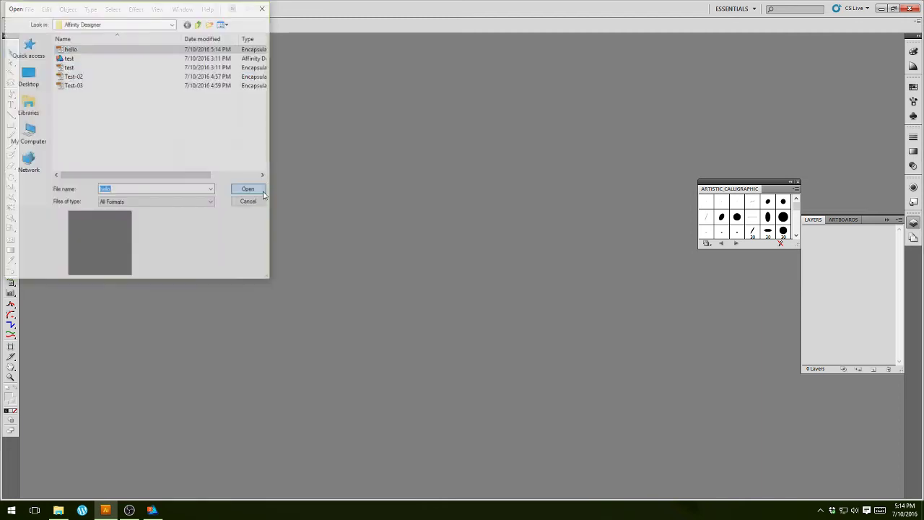
# Isolate the imported group and select the five HELLO letters H, E, L, L, O
pyautogui.click(512, 203)
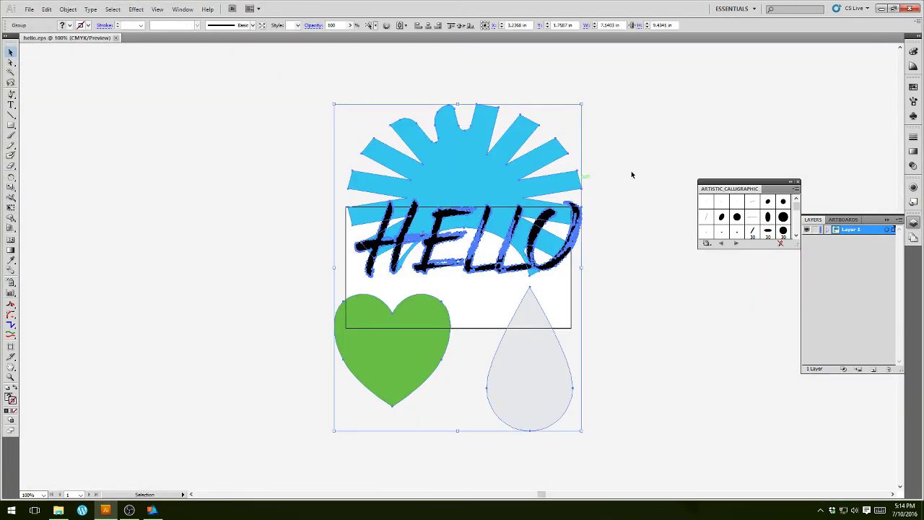
pyautogui.click(628, 177)
pyautogui.click(517, 219)
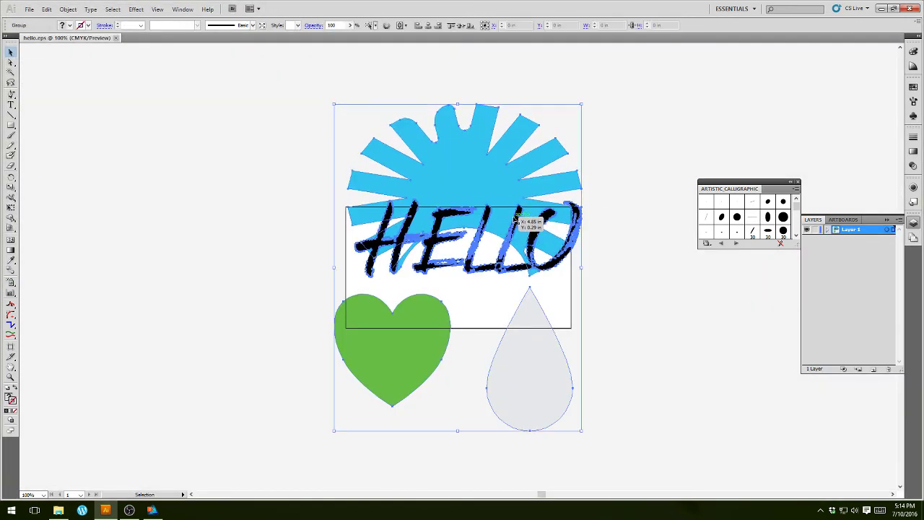
pyautogui.doubleClick(527, 220)
pyautogui.click(528, 219)
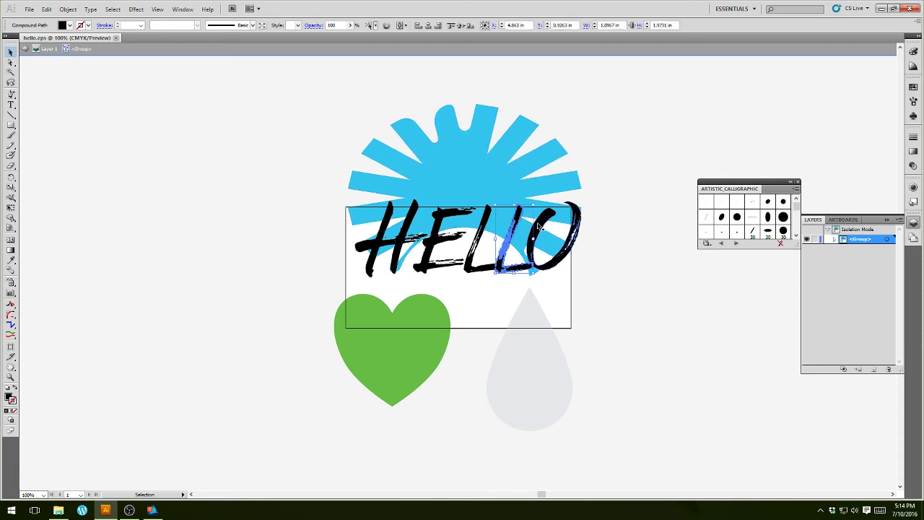
pyautogui.keyDown('shift'); pyautogui.click(536, 218); pyautogui.keyUp('shift')
pyautogui.keyDown('shift'); pyautogui.click(485, 224); pyautogui.keyUp('shift')
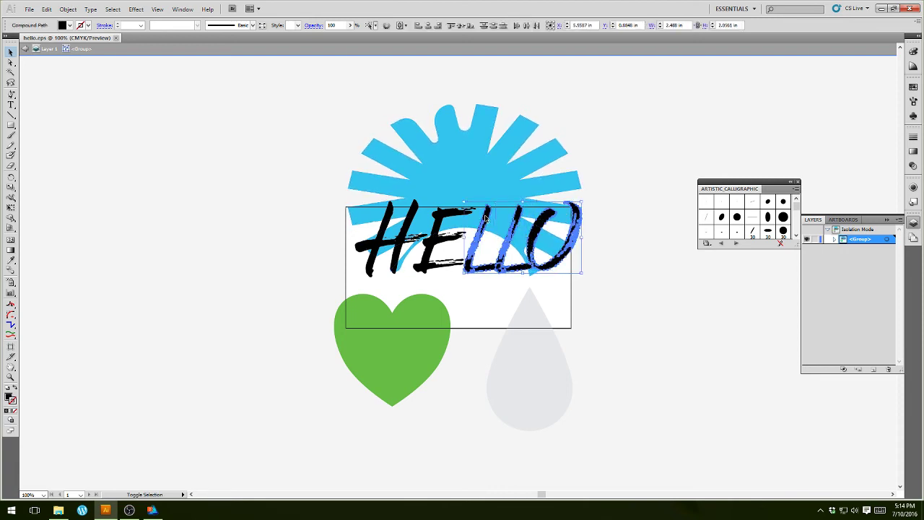
pyautogui.keyDown('shift'); pyautogui.click(444, 239); pyautogui.keyUp('shift')
pyautogui.keyDown('shift'); pyautogui.click(408, 224); pyautogui.keyUp('shift')
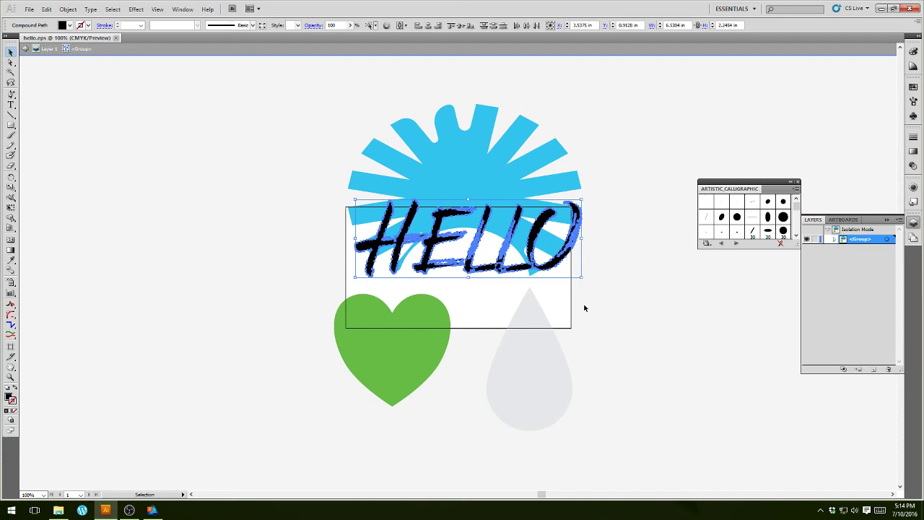
# Toggle Outline view on and back to full colour to inspect the paths
pyautogui.click(634, 226)
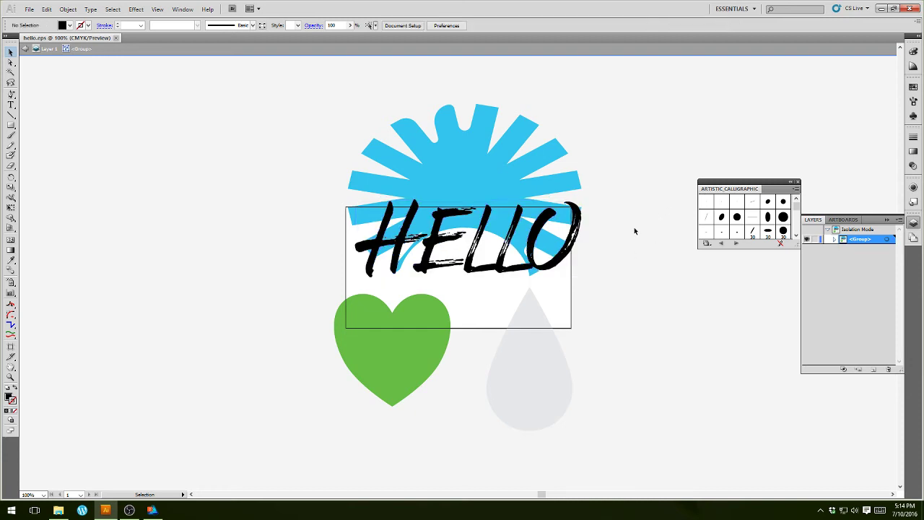
pyautogui.press('a')
pyautogui.hotkey('ctrl', 'y')
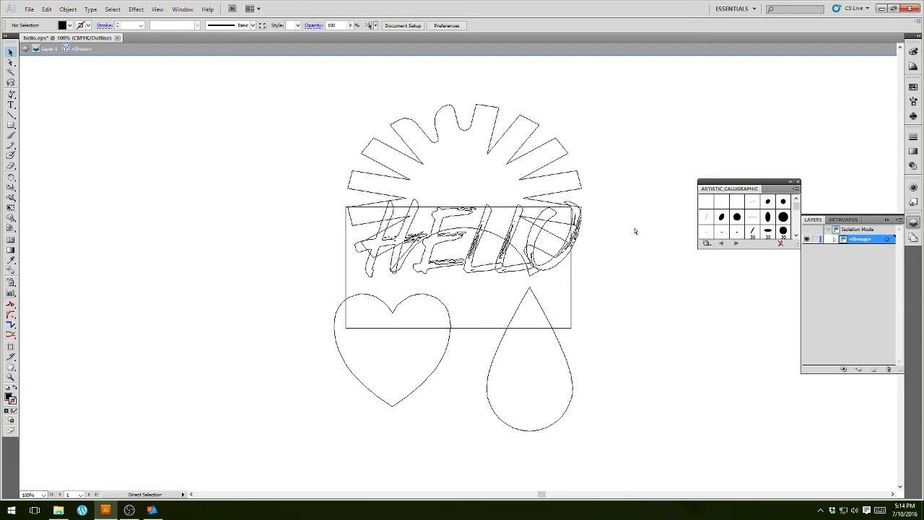
pyautogui.hotkey('ctrl', 'y')
pyautogui.hotkey('ctrl', 'y')
pyautogui.press('v')
# Return to Affinity Designer and bring up the preset styles with the sunburst selected
pyautogui.click(149, 510)
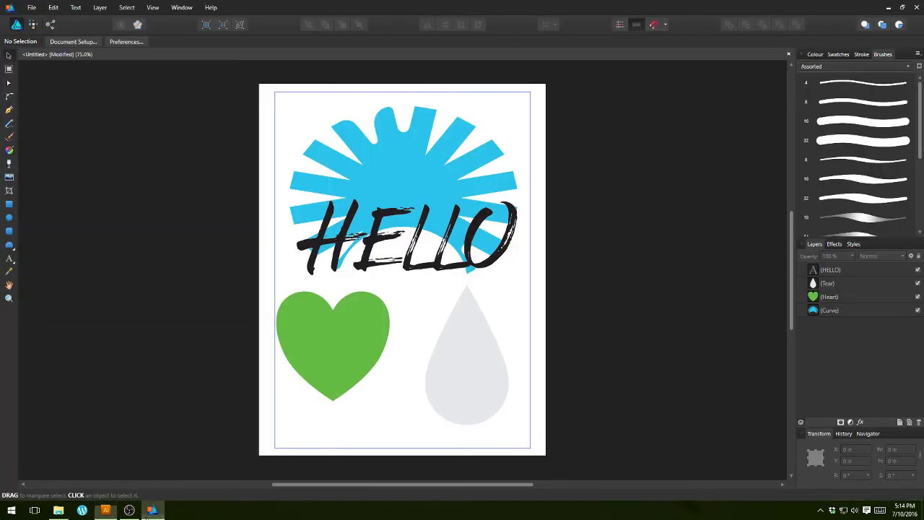
pyautogui.click(448, 174)
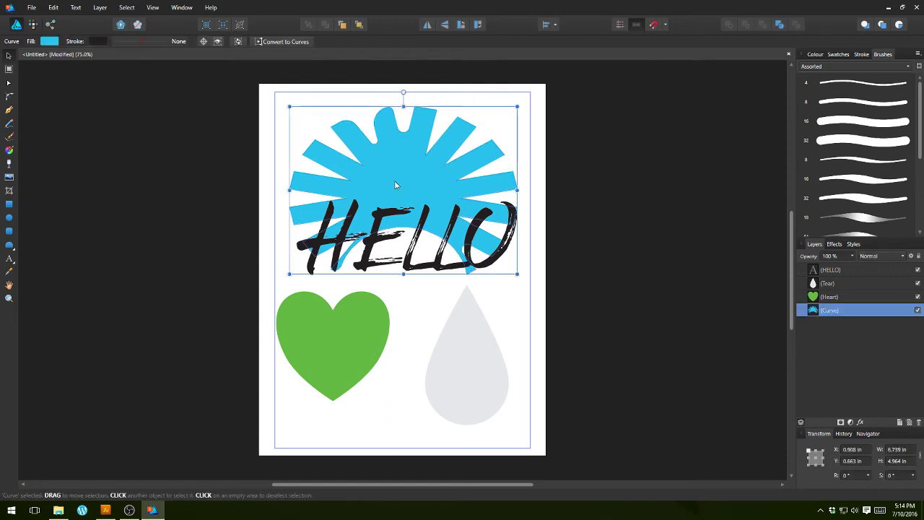
pyautogui.click(834, 244)
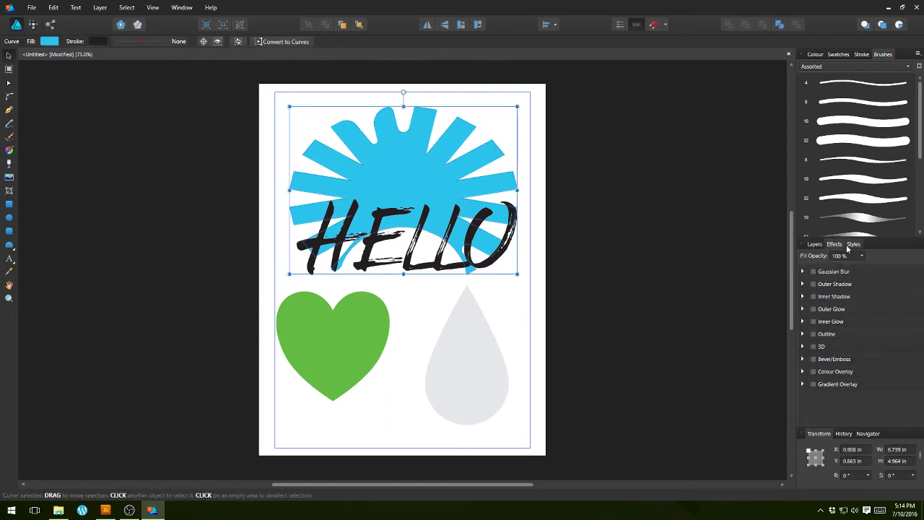
pyautogui.click(852, 245)
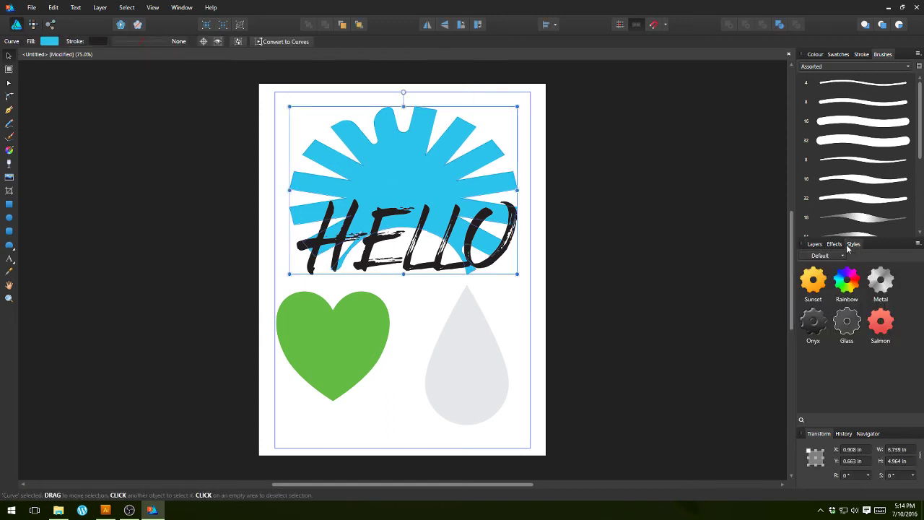
pyautogui.click(678, 235)
# Apply Glass to the teardrop, Metal to the sunburst and Onyx to the heart, then select HELLO
pyautogui.click(463, 393)
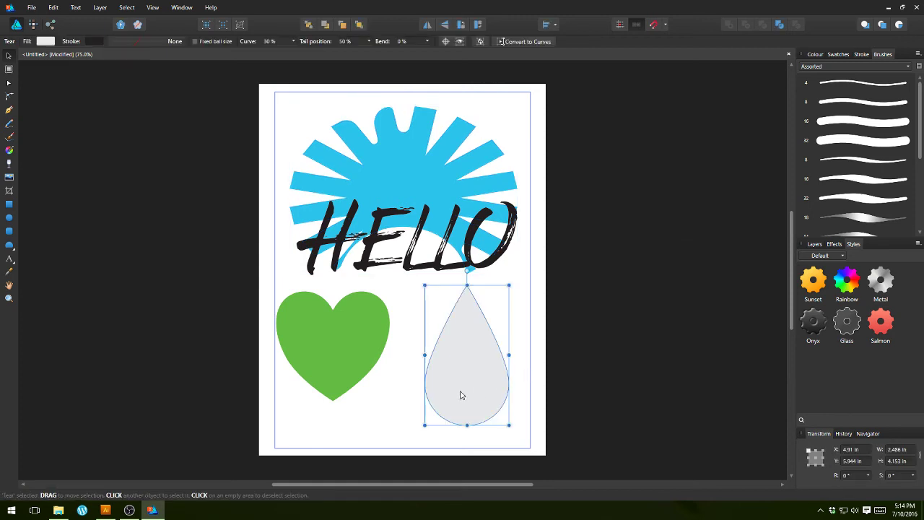
pyautogui.click(851, 327)
pyautogui.click(682, 338)
pyautogui.click(465, 193)
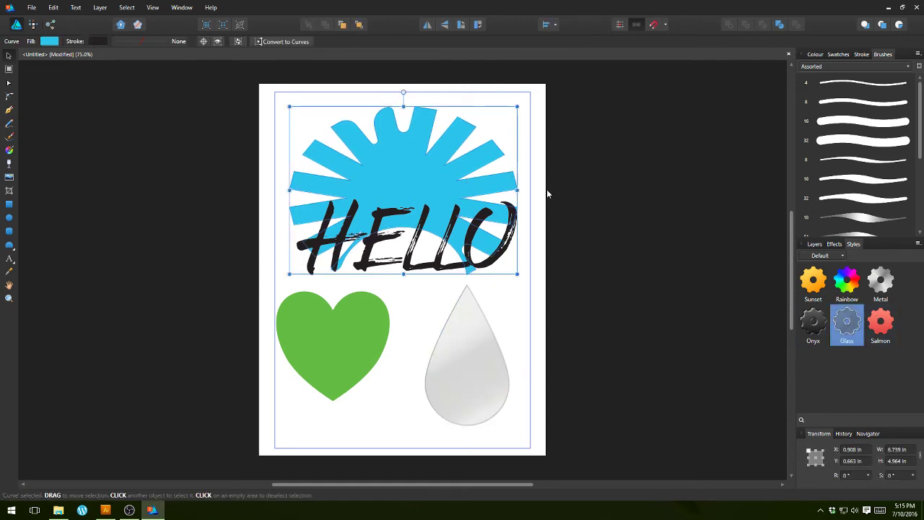
pyautogui.click(879, 289)
pyautogui.click(613, 262)
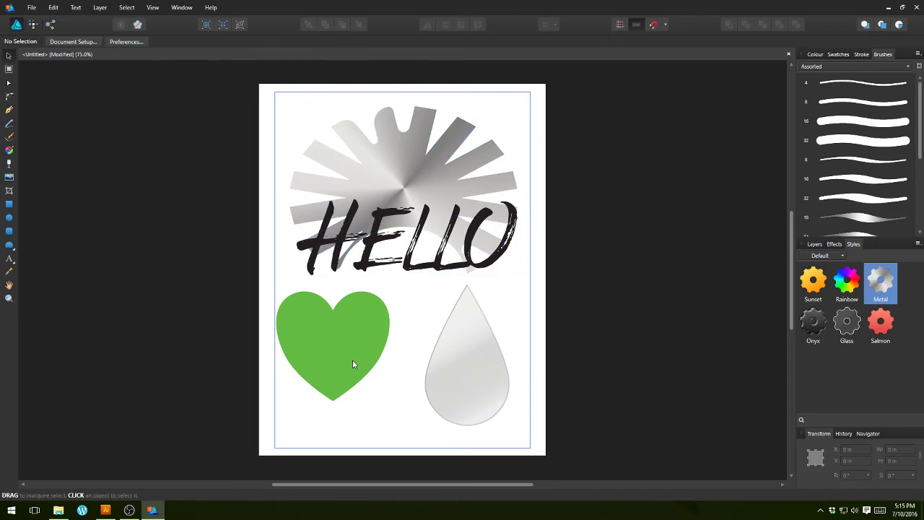
pyautogui.click(337, 362)
pyautogui.click(823, 324)
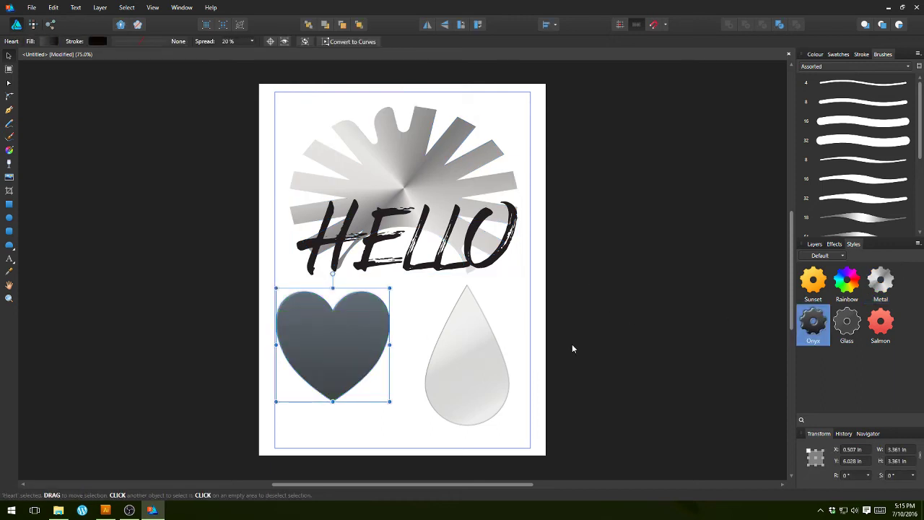
pyautogui.click(507, 299)
pyautogui.click(493, 268)
# Move the HELLO copy up the page and enable an Outer Shadow on it
pyautogui.moveTo(491, 268)
pyautogui.mouseDown()
pyautogui.moveTo(488, 157)
pyautogui.moveTo(482, 258)
pyautogui.mouseUp()
pyautogui.click(835, 245)
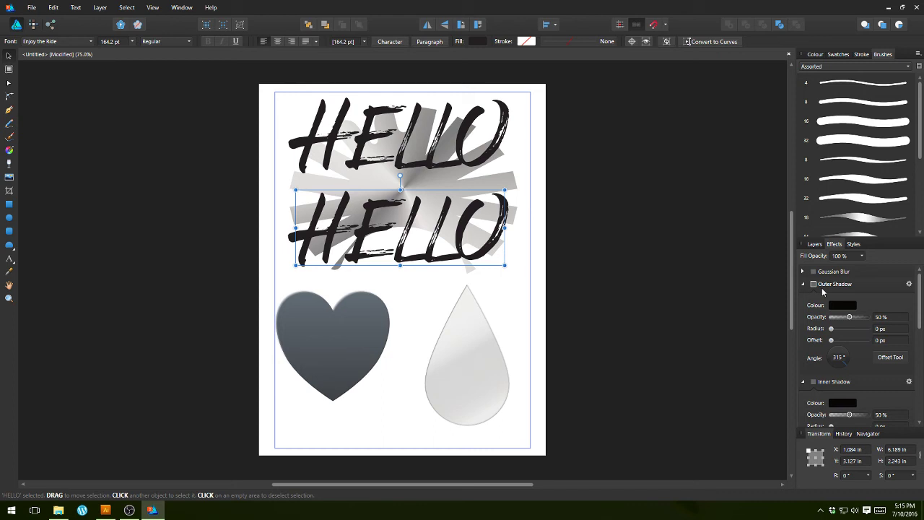
pyautogui.click(814, 284)
pyautogui.click(803, 284)
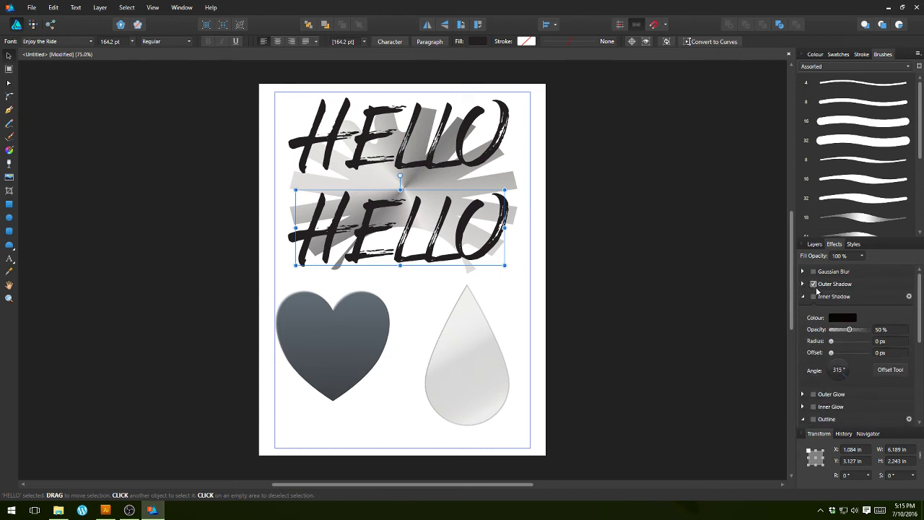
pyautogui.click(803, 297)
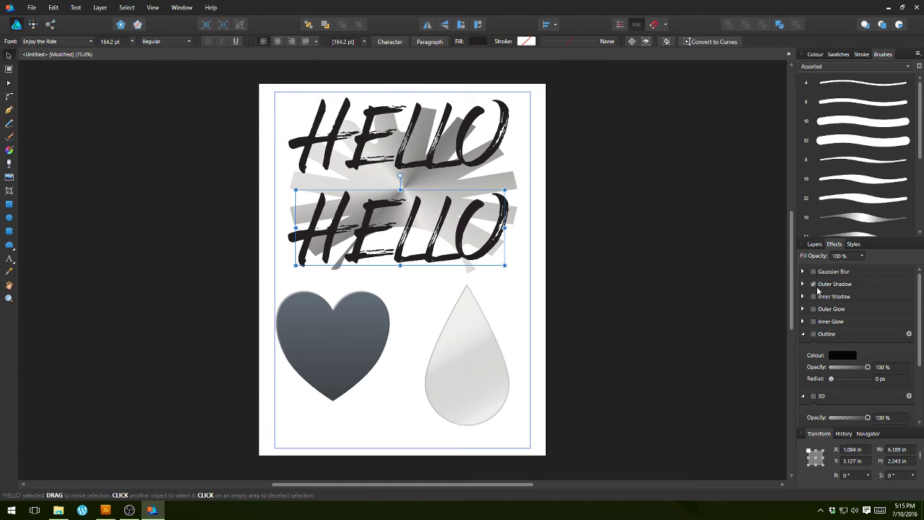
pyautogui.click(823, 284)
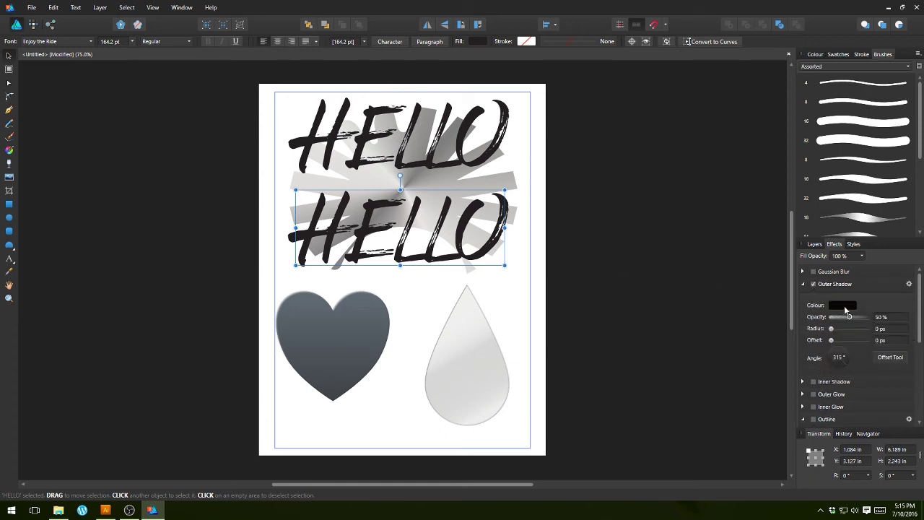
# Set the outer shadow offset to 76.5 px and radius to 12.5 px
pyautogui.moveTo(831, 342); pyautogui.dragTo(867, 356)
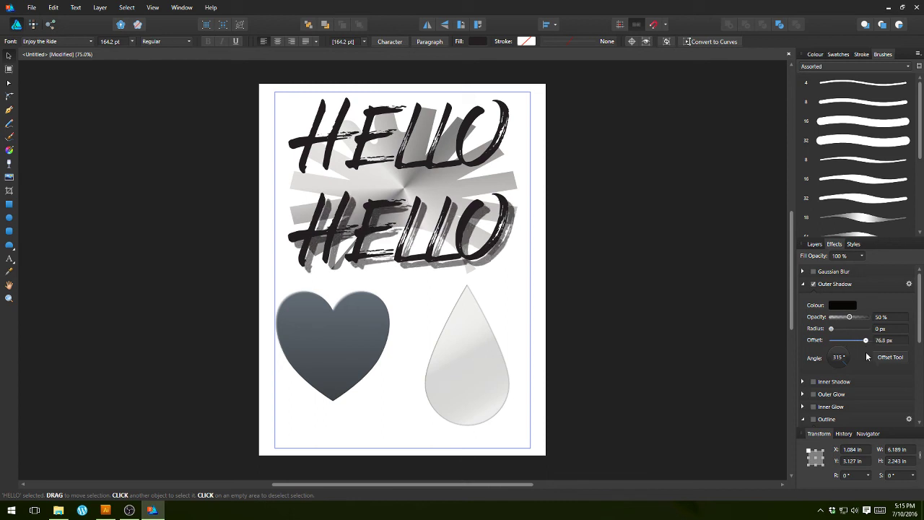
pyautogui.moveTo(831, 329); pyautogui.dragTo(846, 329)
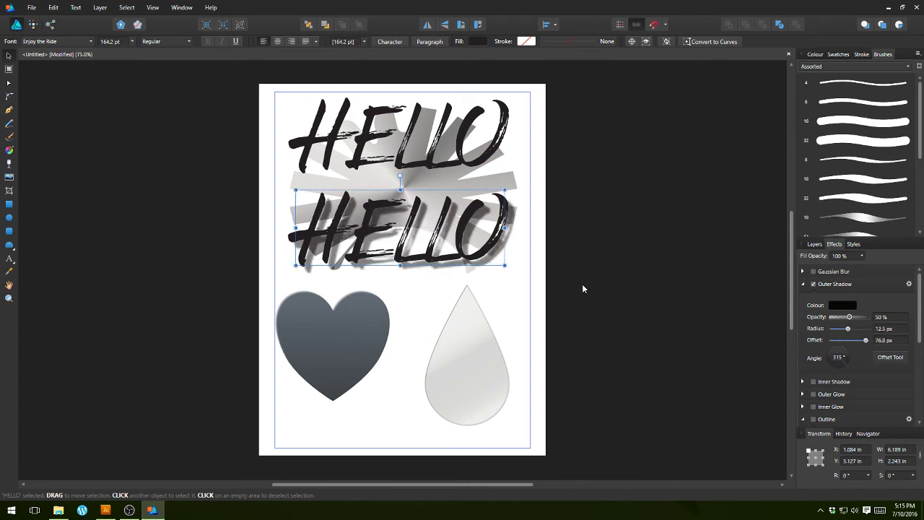
pyautogui.click(604, 255)
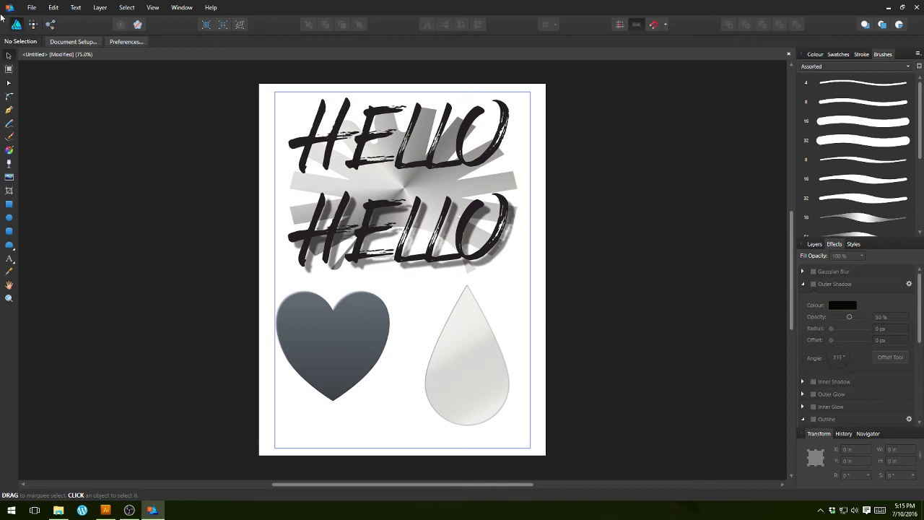
# Export the whole page as a 300 DPI EPS file named hello-02
pyautogui.click(32, 7)
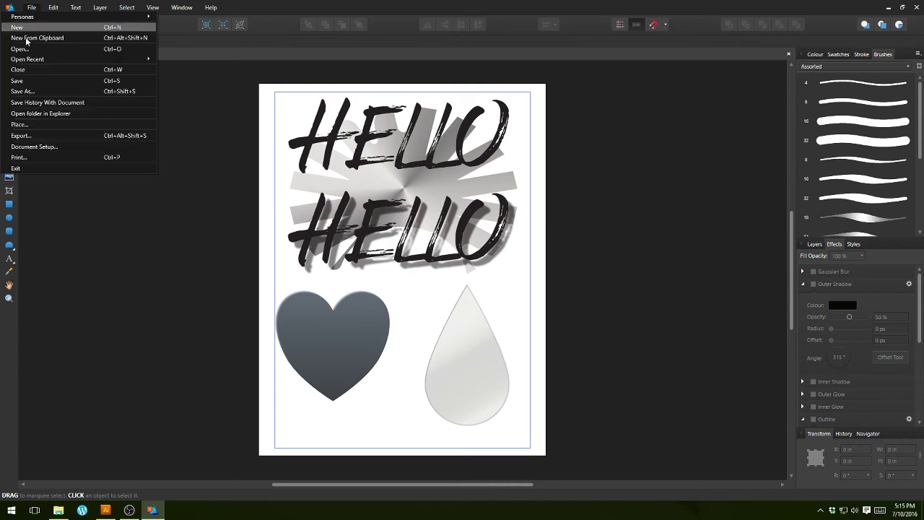
pyautogui.click(19, 136)
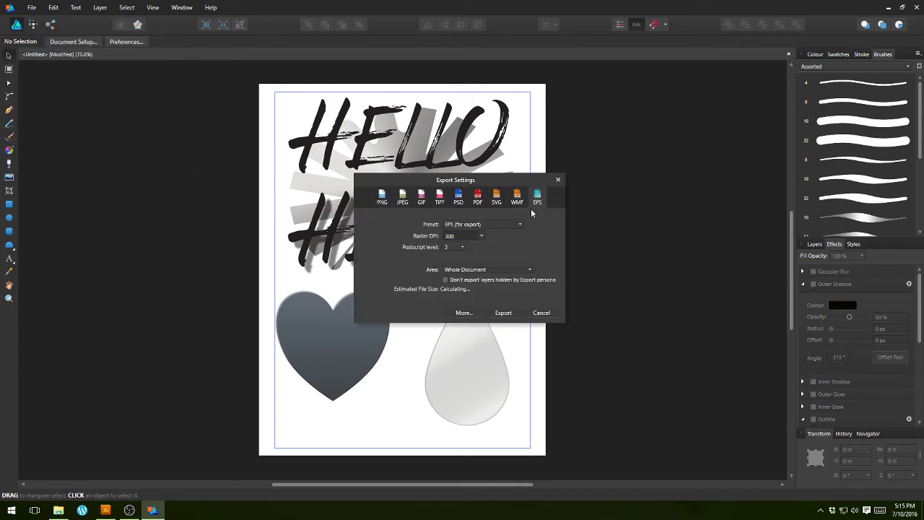
pyautogui.click(500, 314)
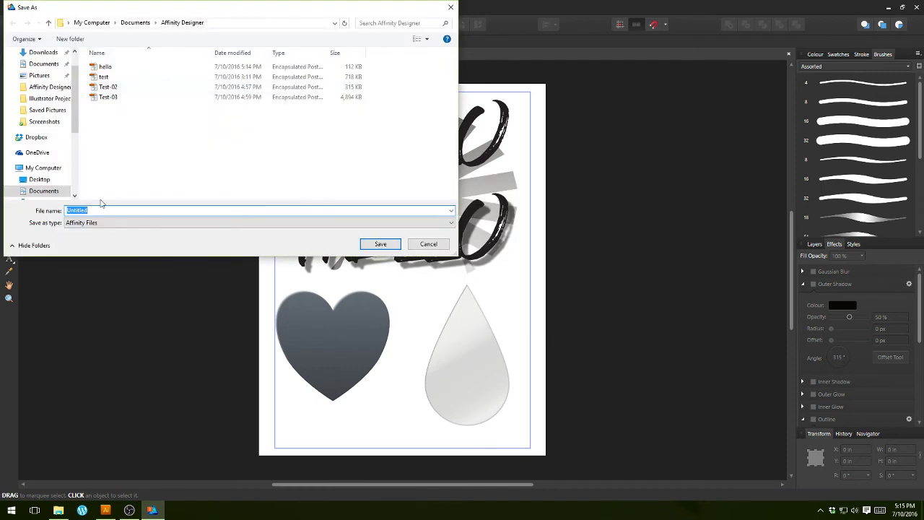
pyautogui.write('hello')
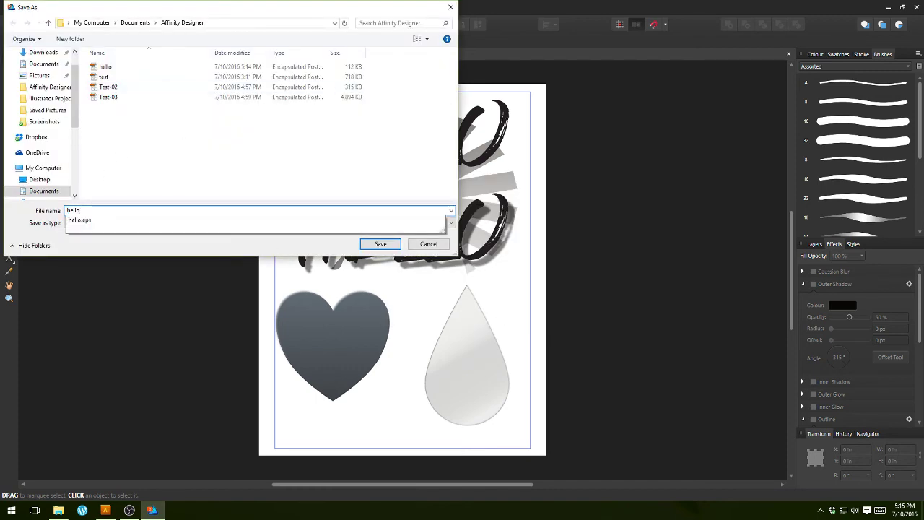
pyautogui.write('-02')
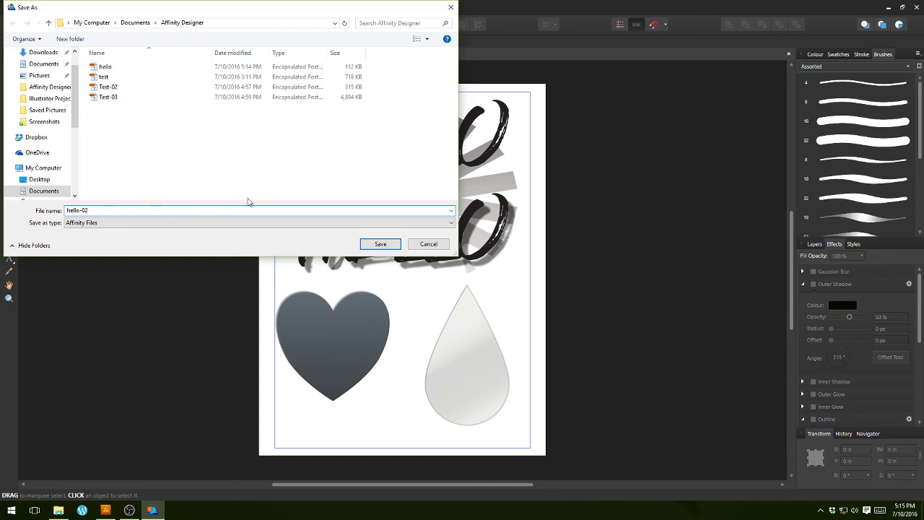
pyautogui.click(365, 244)
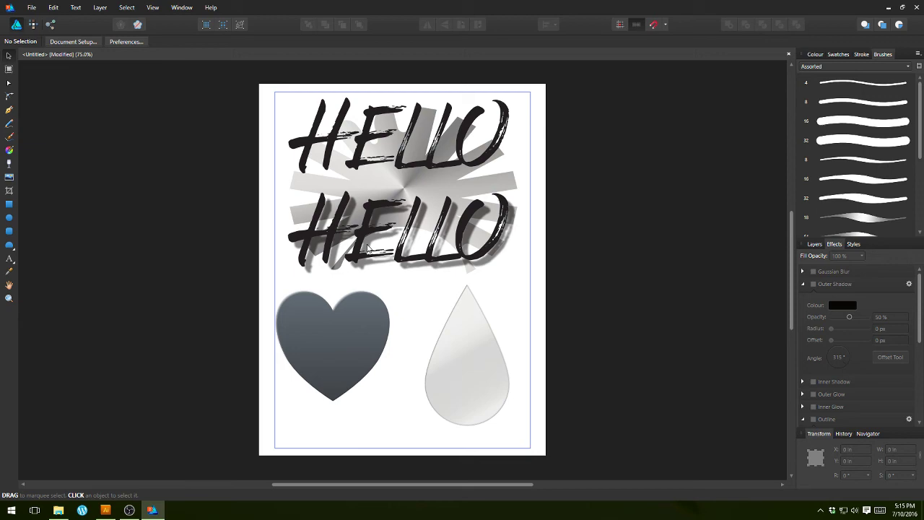
# Open hello-02.eps as a new document in Illustrator
pyautogui.click(105, 510)
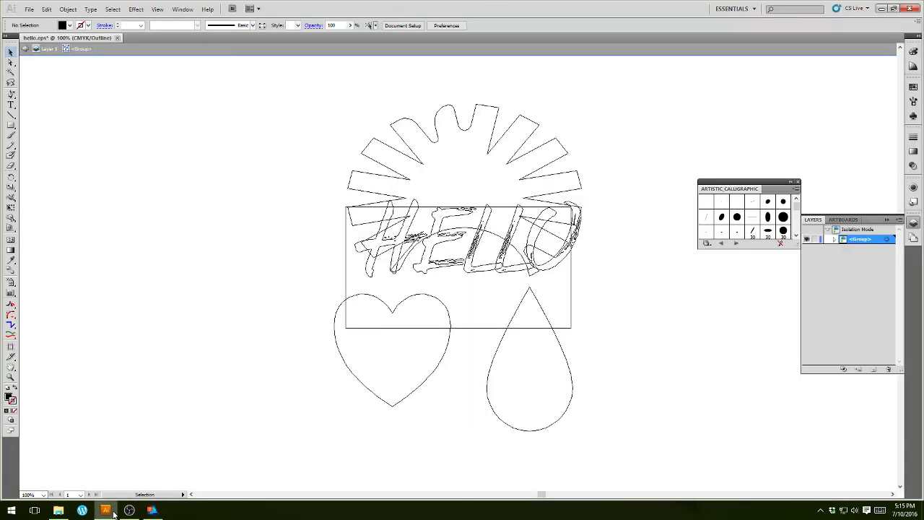
pyautogui.click(29, 9)
pyautogui.click(48, 42)
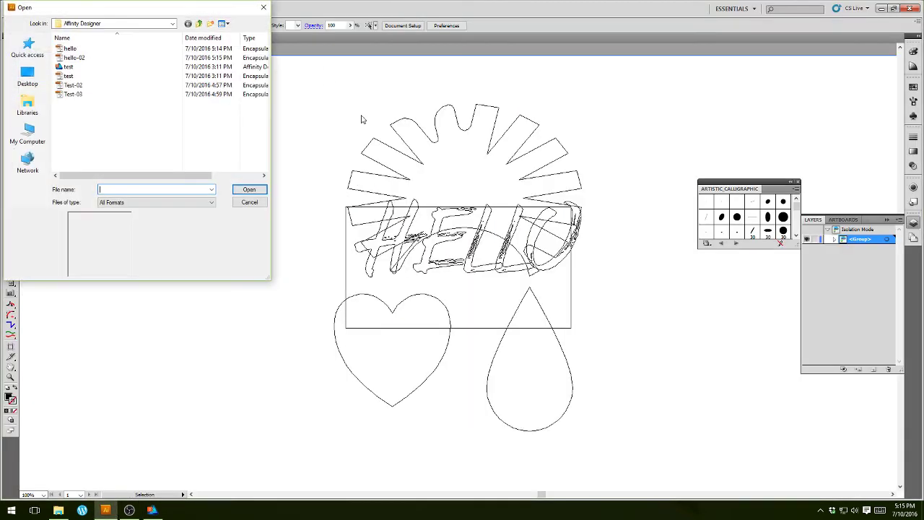
pyautogui.click(72, 57)
pyautogui.click(250, 189)
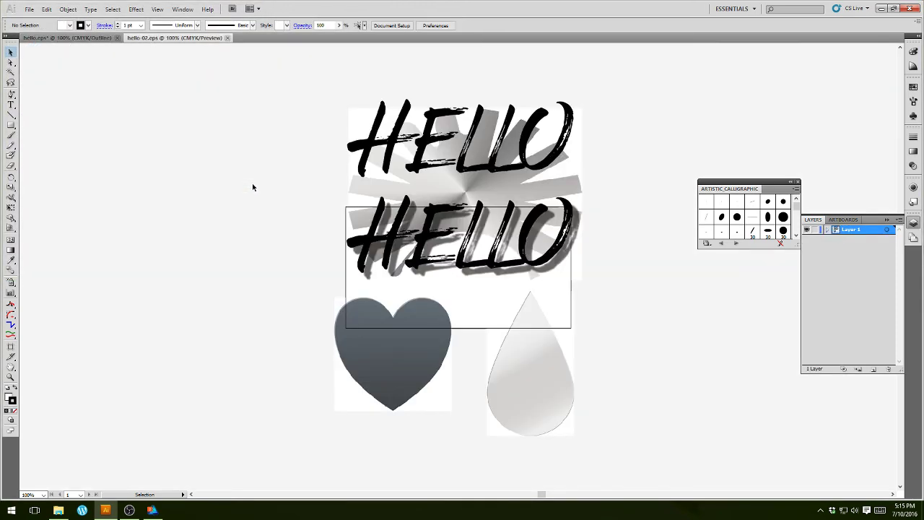
# Select all the imported artwork and clear the selection, twice over
pyautogui.hotkey('ctrl', 'a')
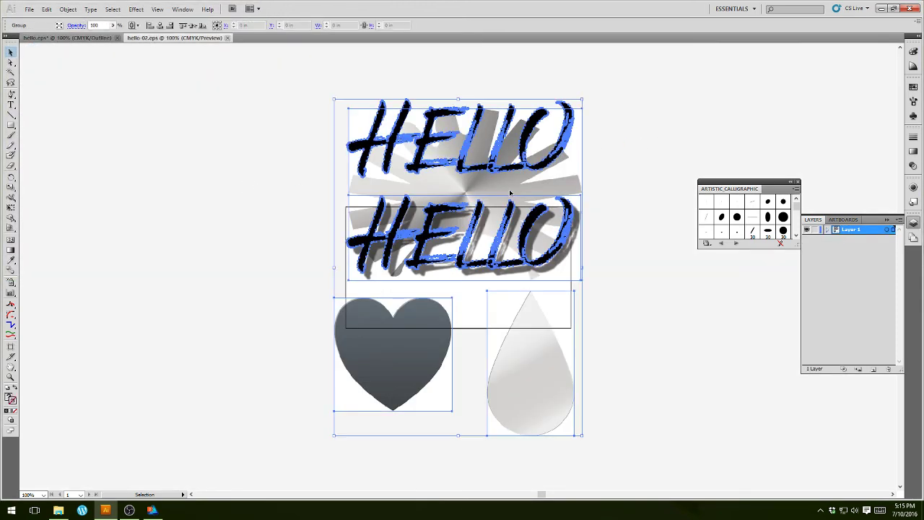
pyautogui.click(637, 189)
pyautogui.hotkey('ctrl', 'a')
pyautogui.click(601, 230)
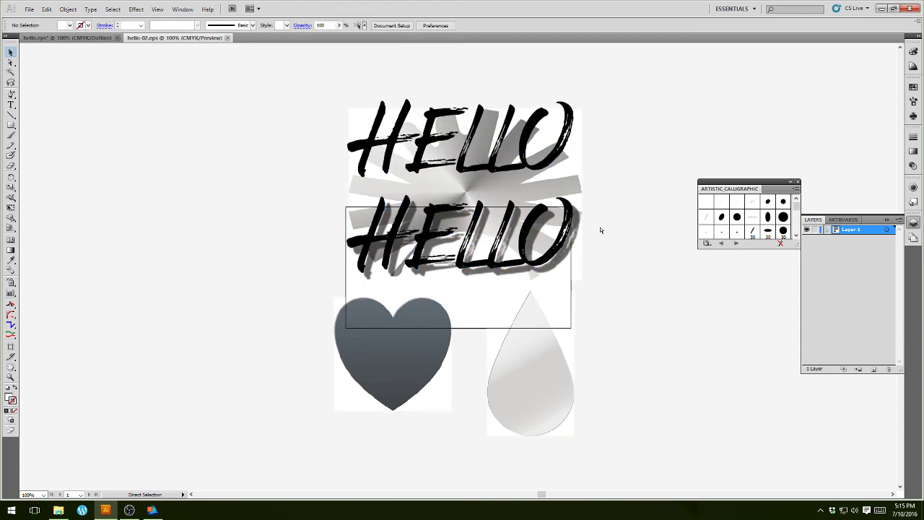
# Inspect the artwork group in Outline view, then return to full-colour Preview
pyautogui.hotkey('ctrl', 'y')
pyautogui.hotkey('ctrl', 'y')
pyautogui.press('v')
pyautogui.click(557, 148)
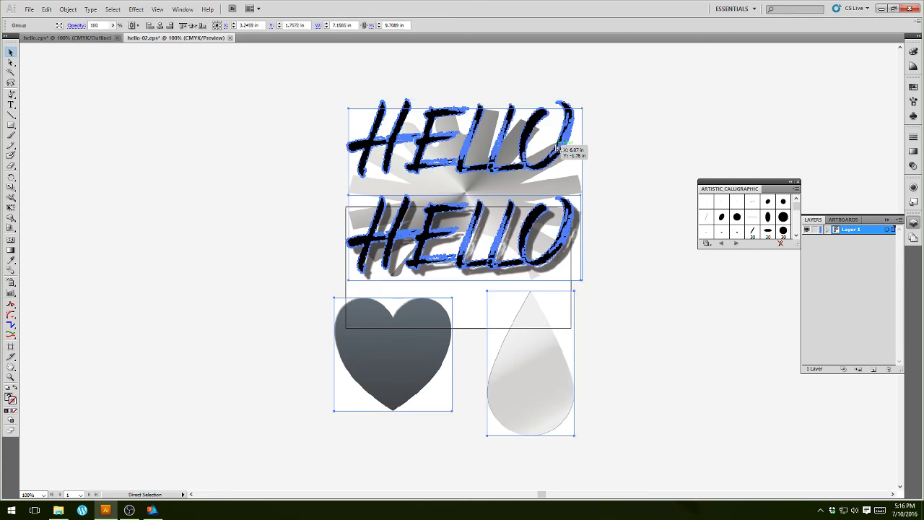
pyautogui.hotkey('ctrl', 'y')
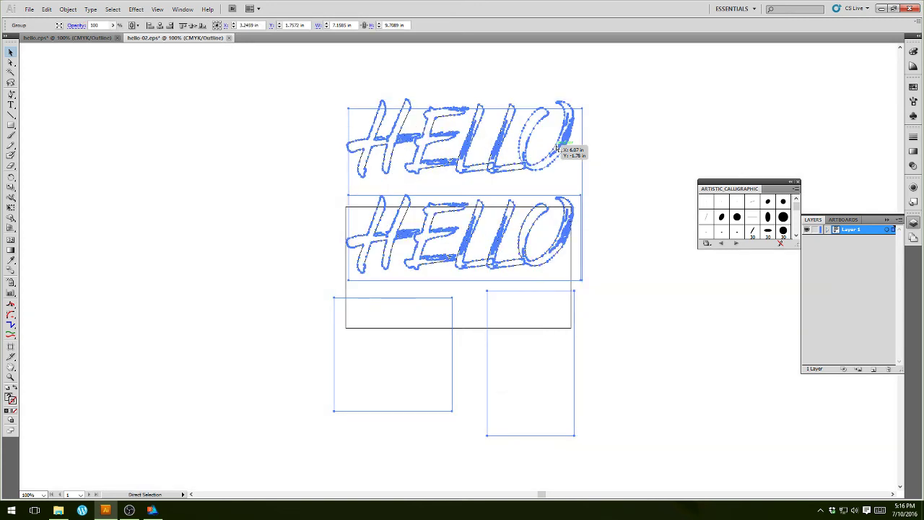
pyautogui.hotkey('ctrl', 'y')
# Select the artwork as one group, finally by clicking the heart
pyautogui.click(677, 305)
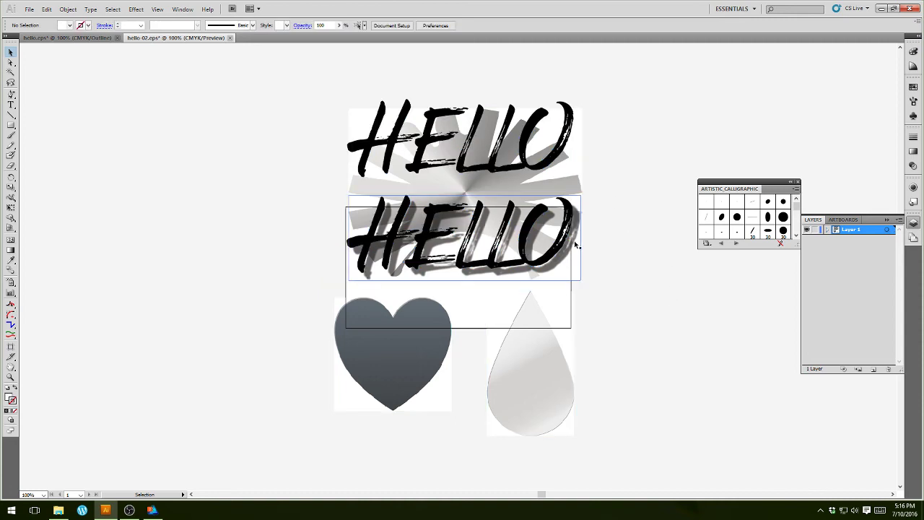
pyautogui.click(496, 396)
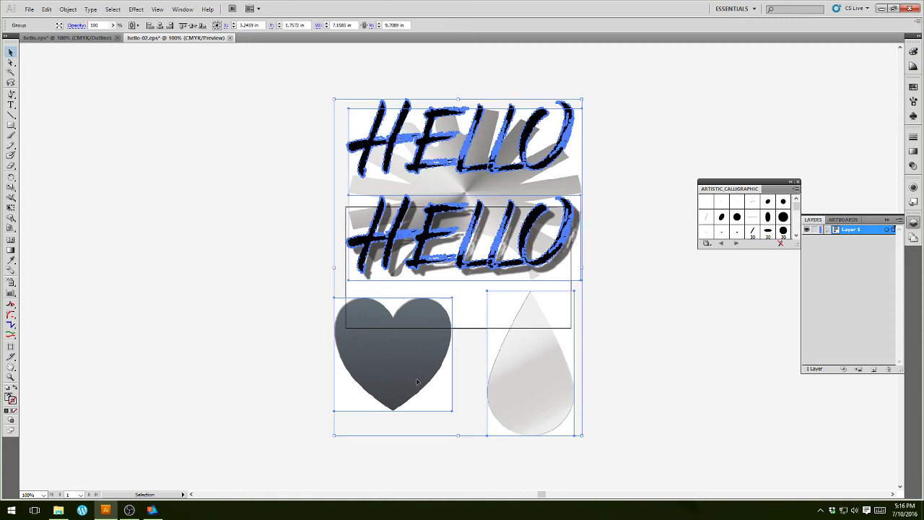
pyautogui.click(624, 218)
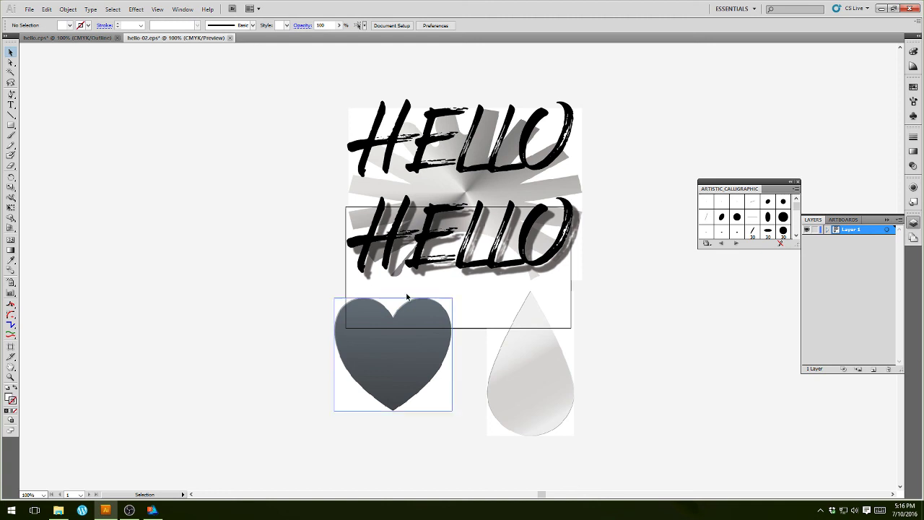
pyautogui.click(391, 327)
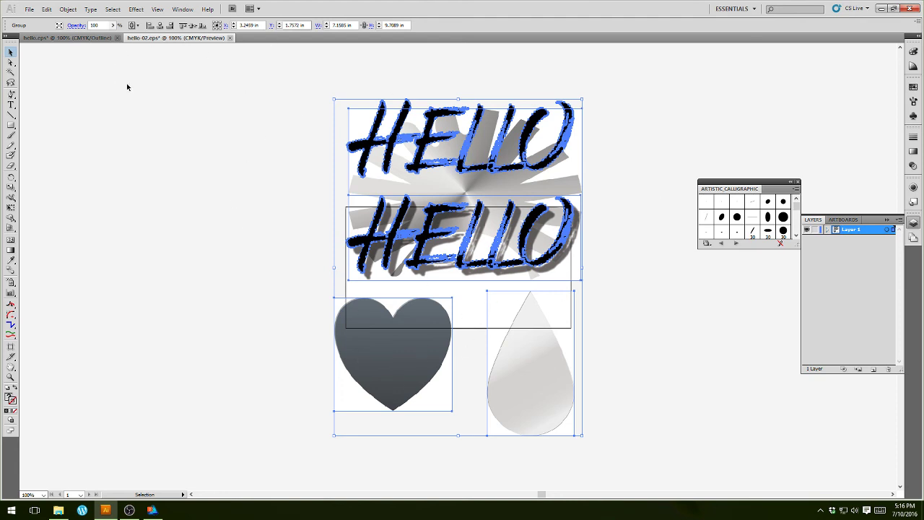
# Deselect the Illustrator artwork and bring the Affinity Designer page back to the front
pyautogui.click(206, 147)
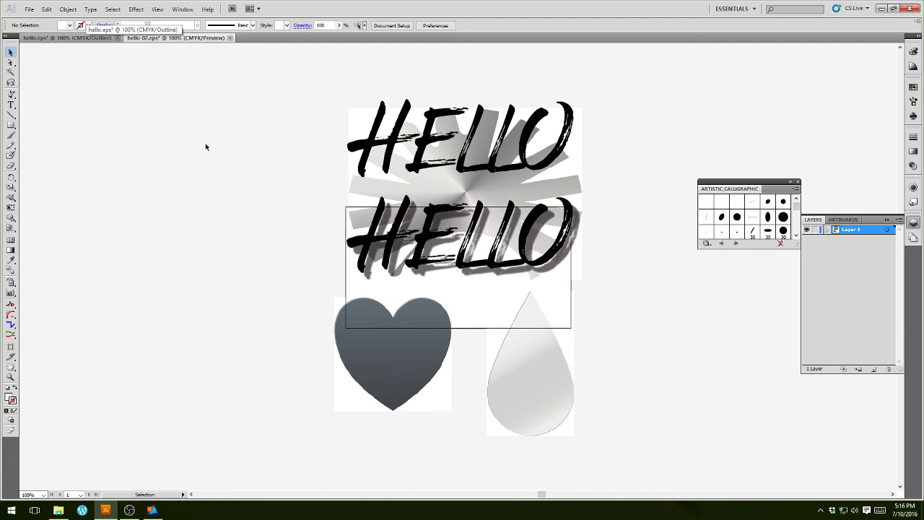
pyautogui.click(150, 513)
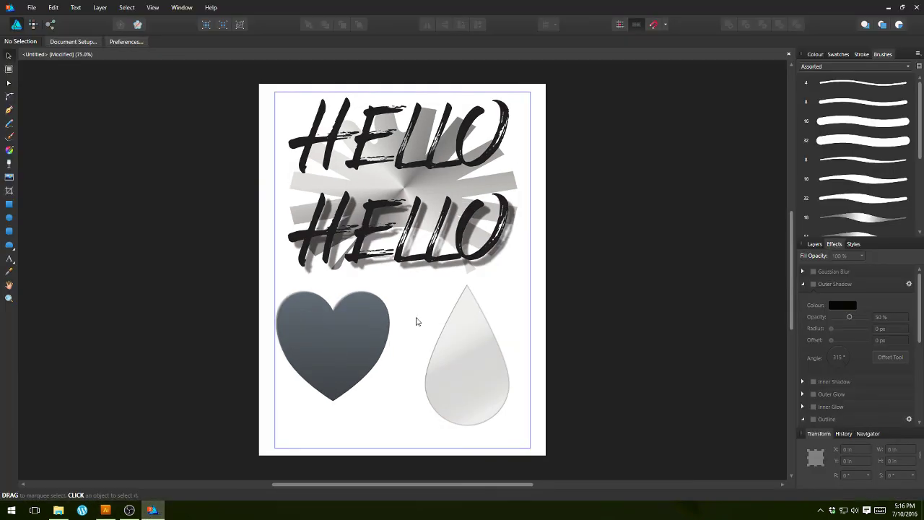